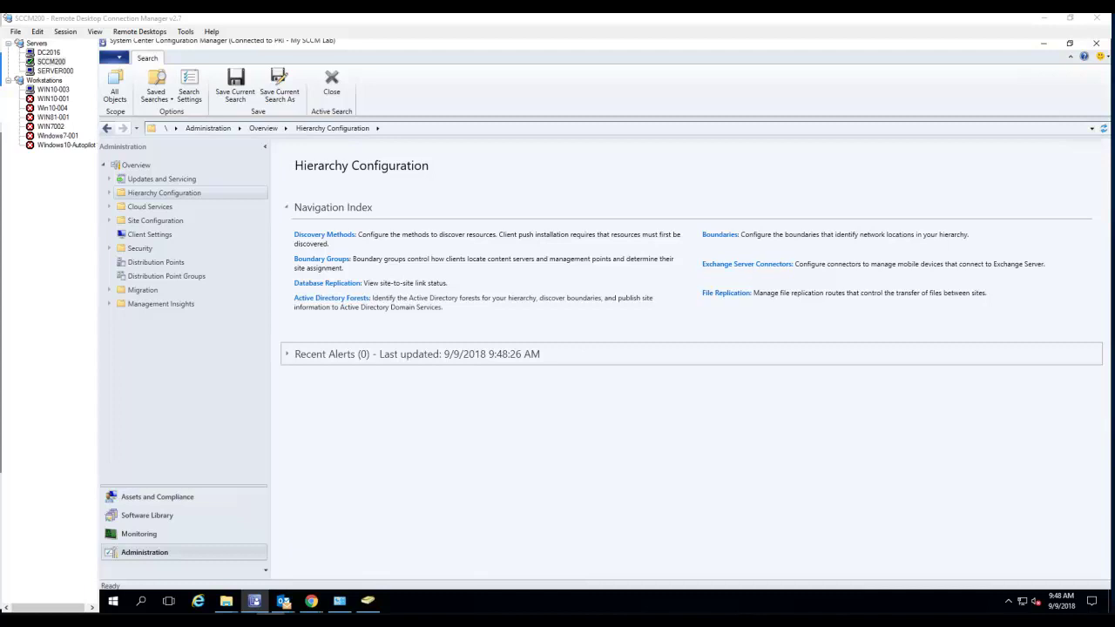
Step: Switch to the Software Library workspace to show its Packages list
click(181, 515)
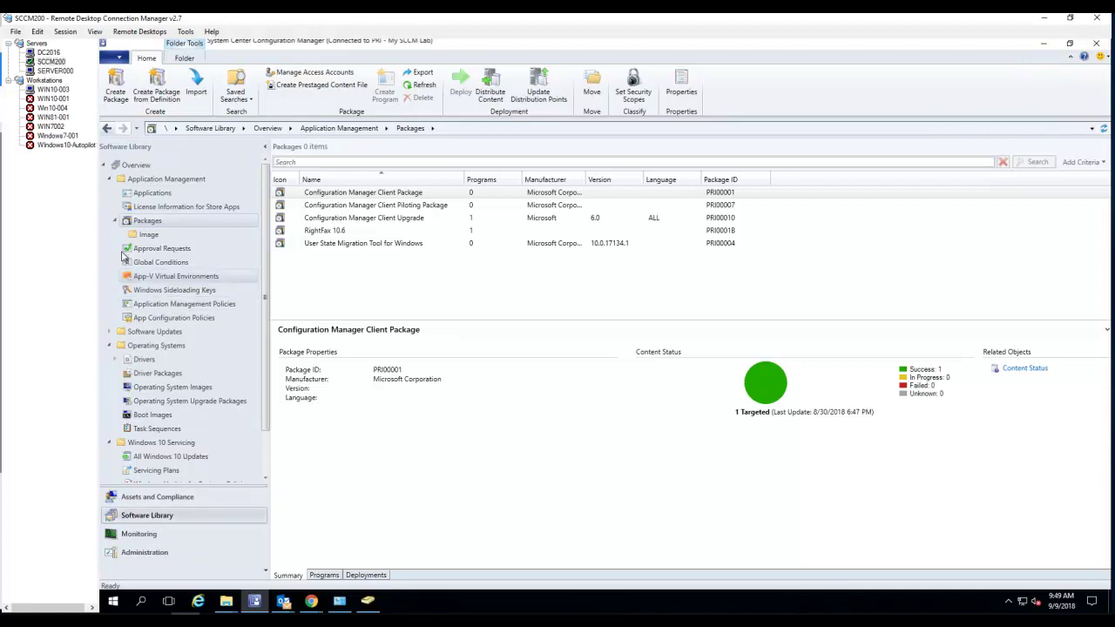
Step: Expand Software Updates and confirm the Software Update Groups list is empty
click(110, 179)
click(110, 194)
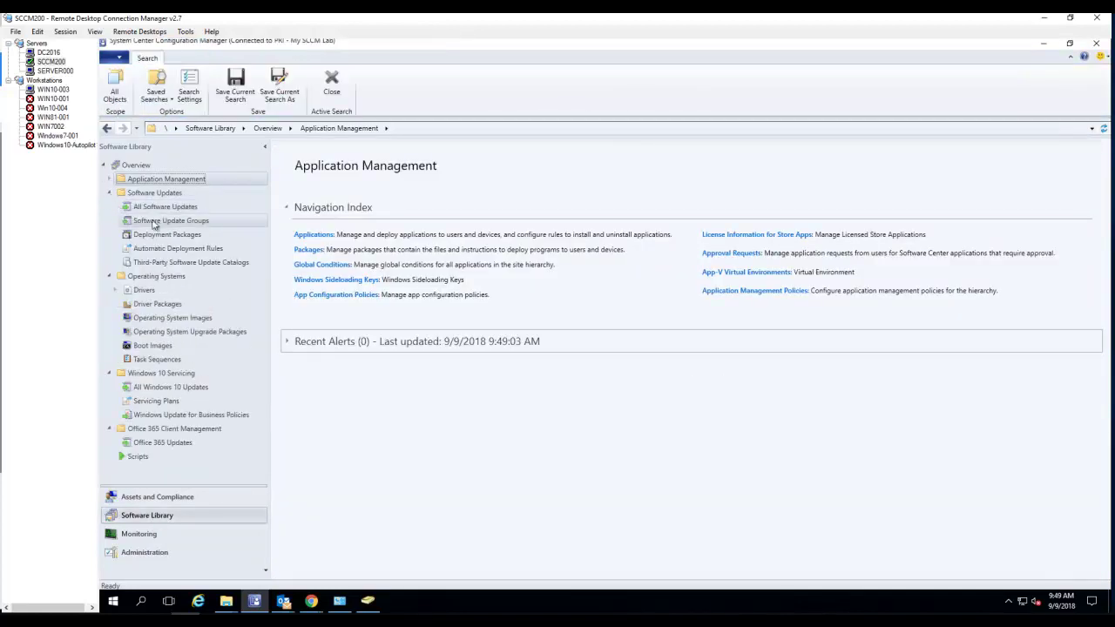
click(177, 222)
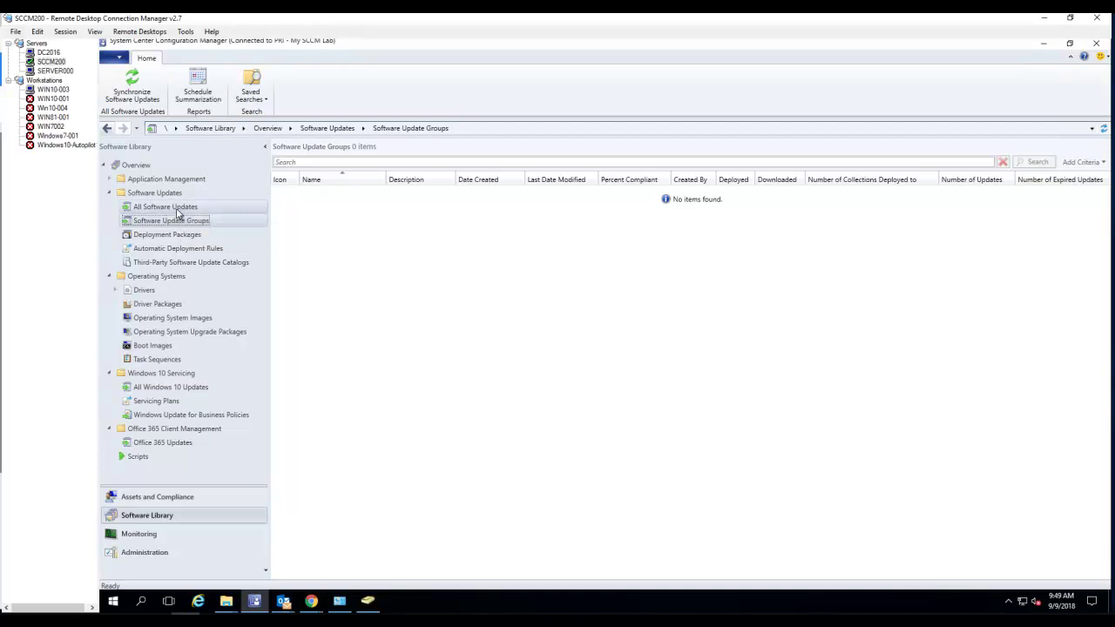
key(Up)
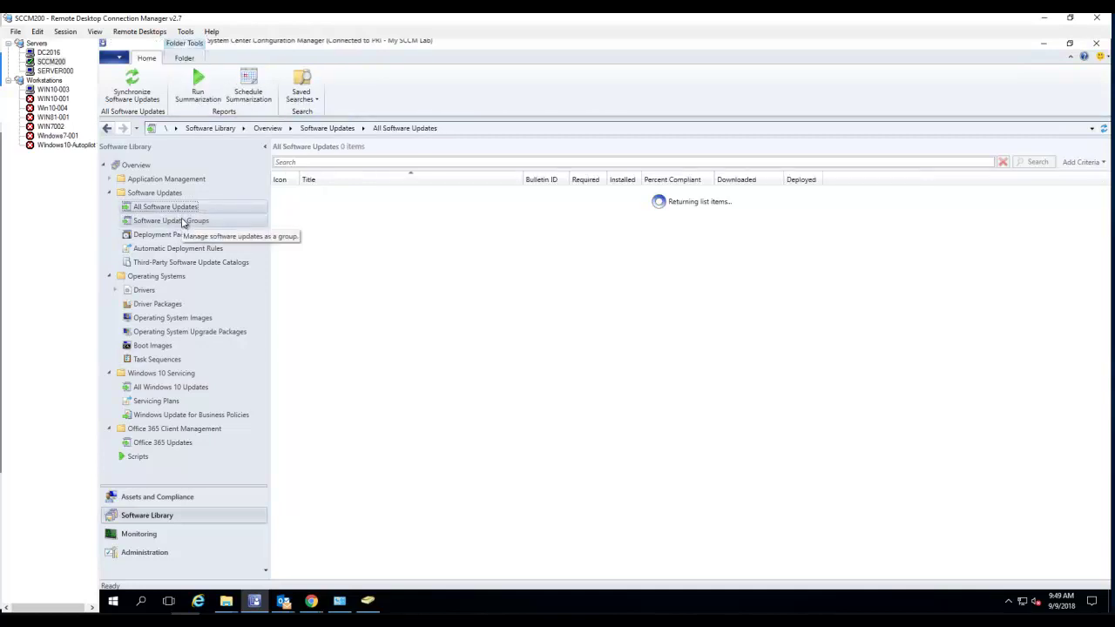
click(183, 223)
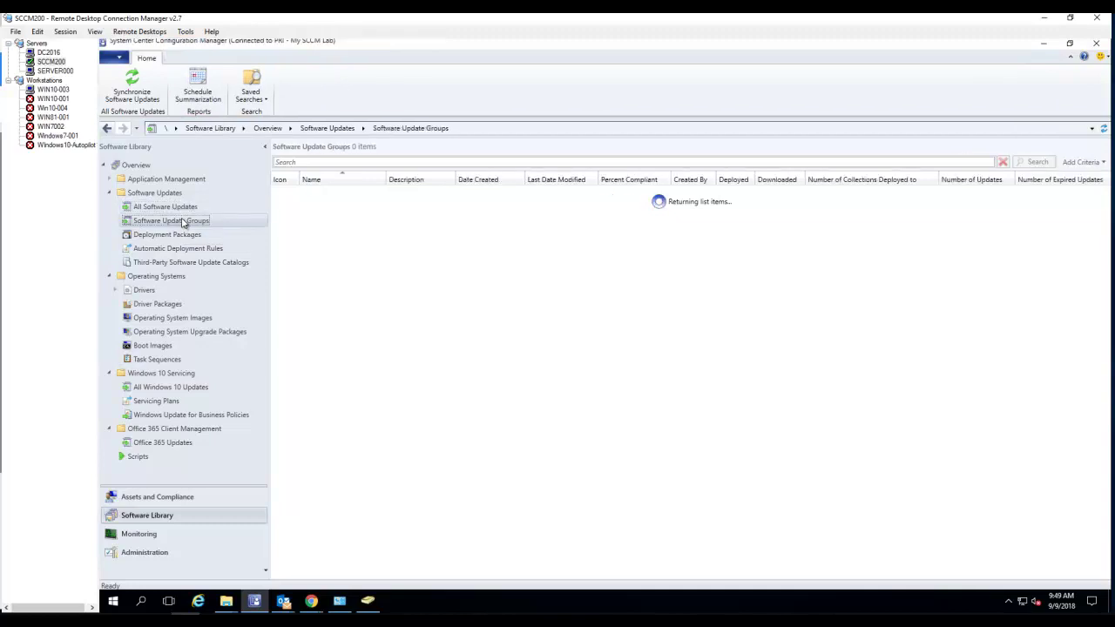
Step: Review the Software Update Groups context actions, then show All Software Updates
right_click(183, 220)
click(155, 223)
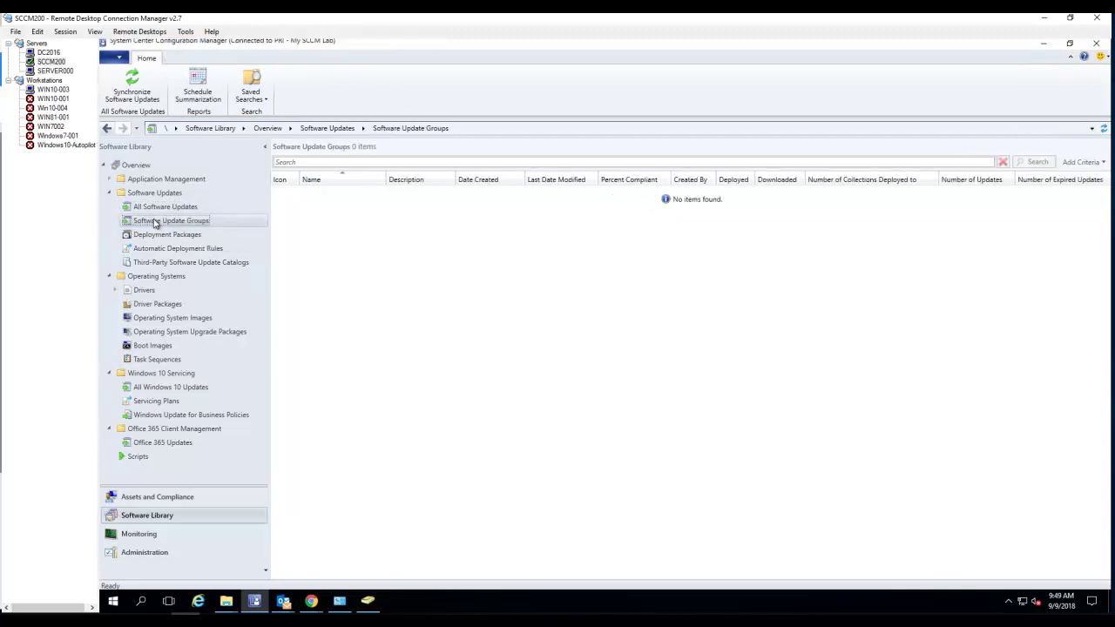
right_click(154, 220)
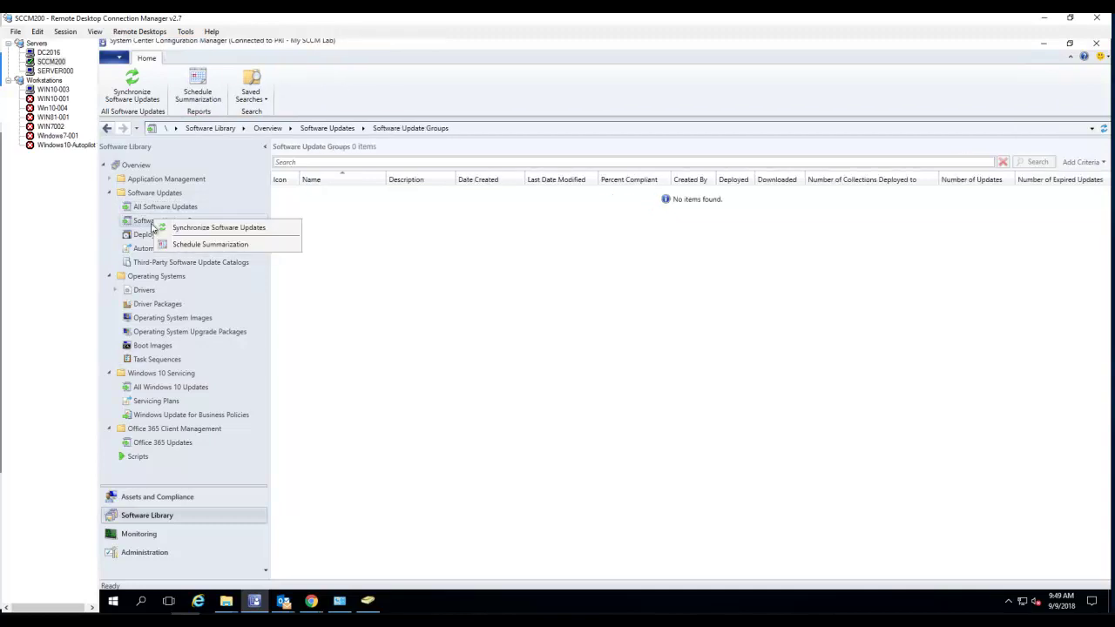
click(156, 289)
click(195, 223)
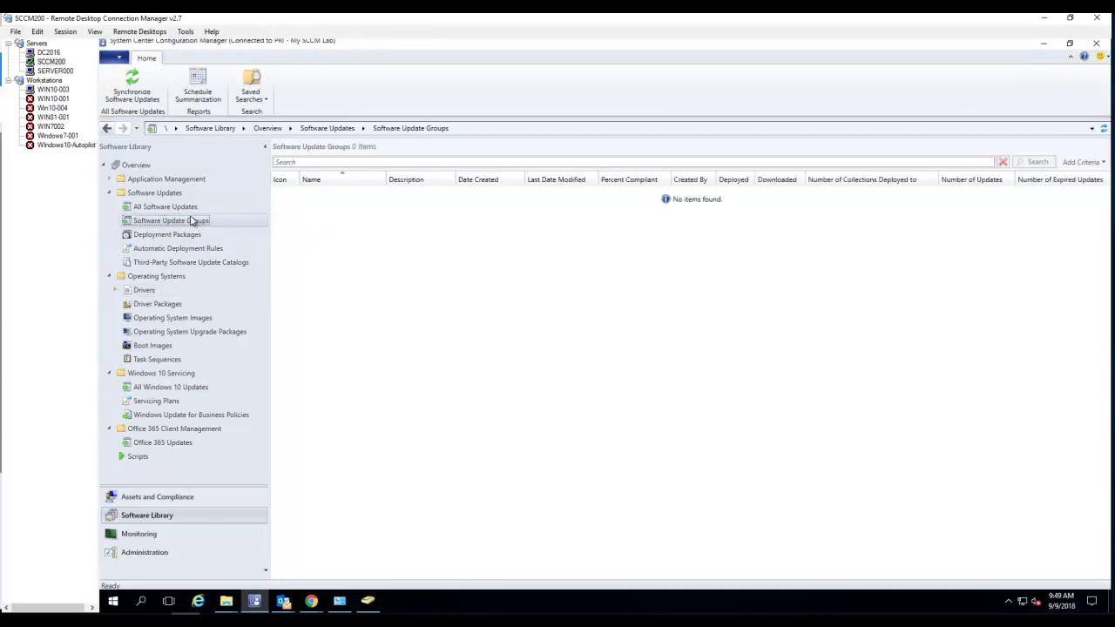
right_click(189, 222)
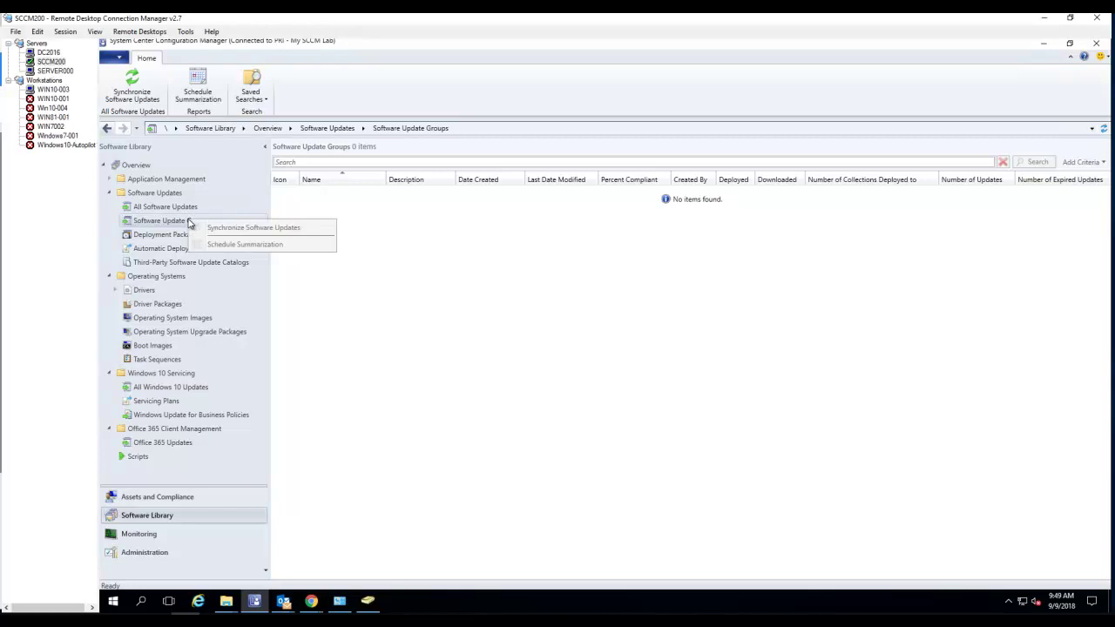
click(172, 209)
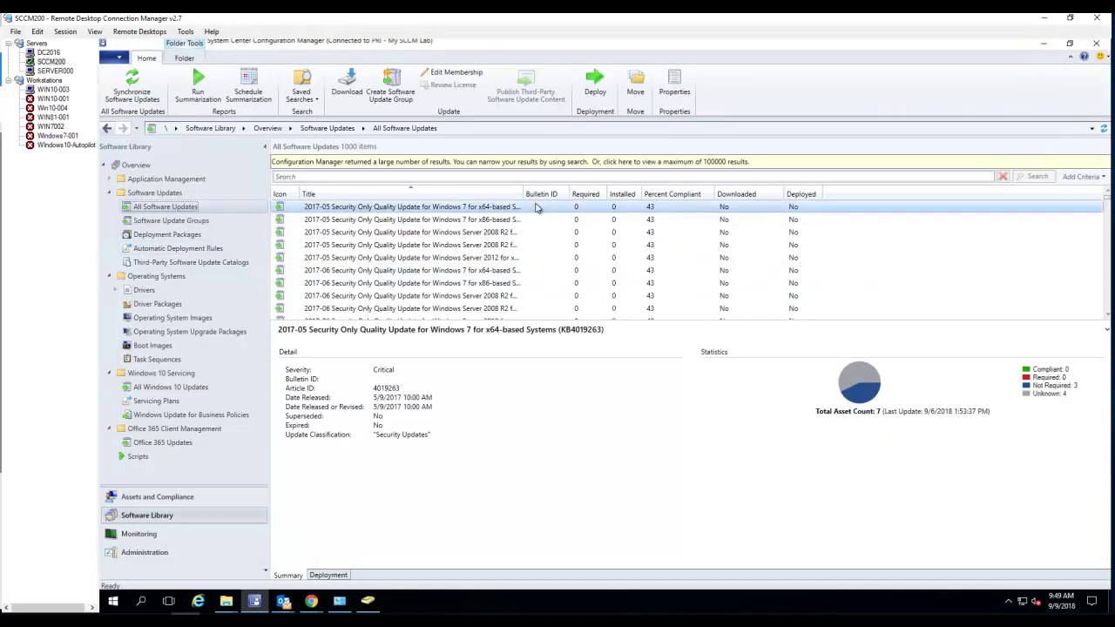
Step: Widen the Title column and select the first five 2017-05 security updates
drag(525, 193, 601, 193)
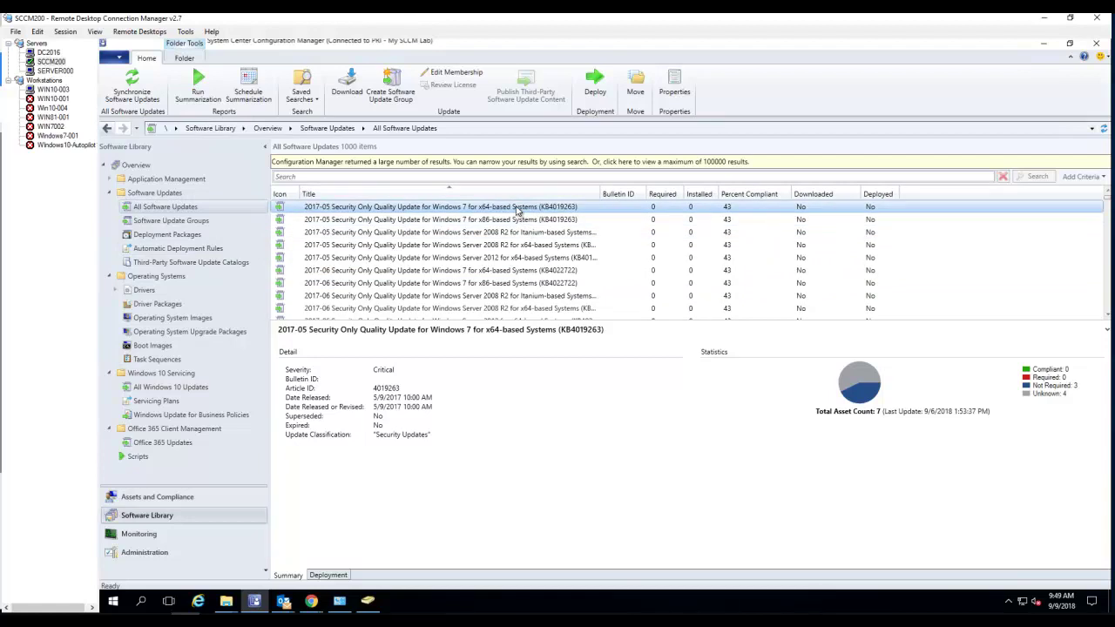
click(512, 233)
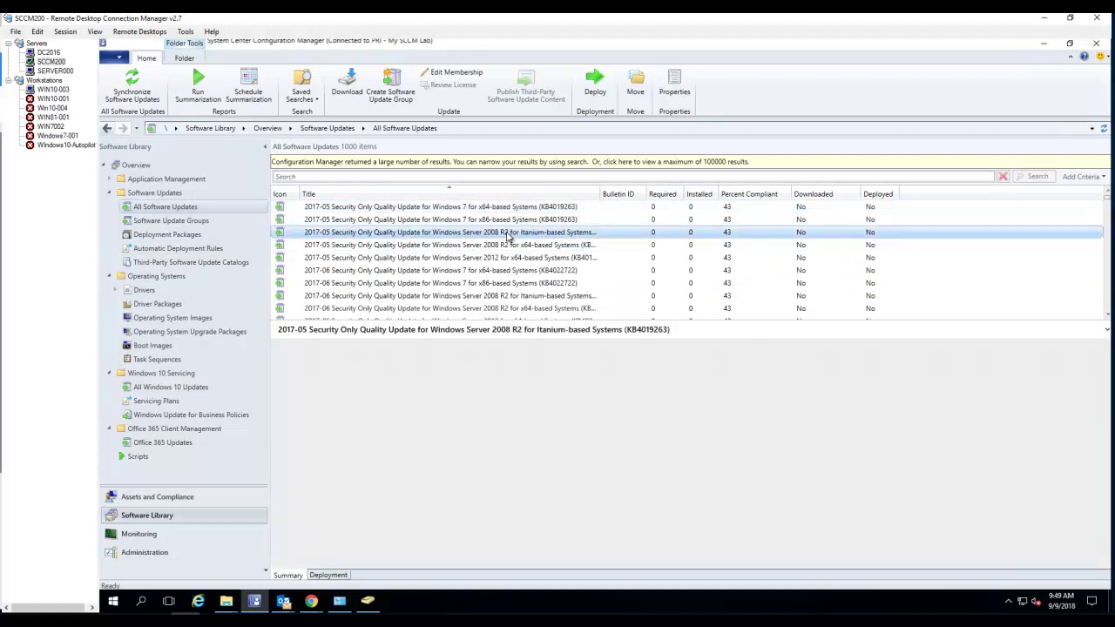
click(502, 208)
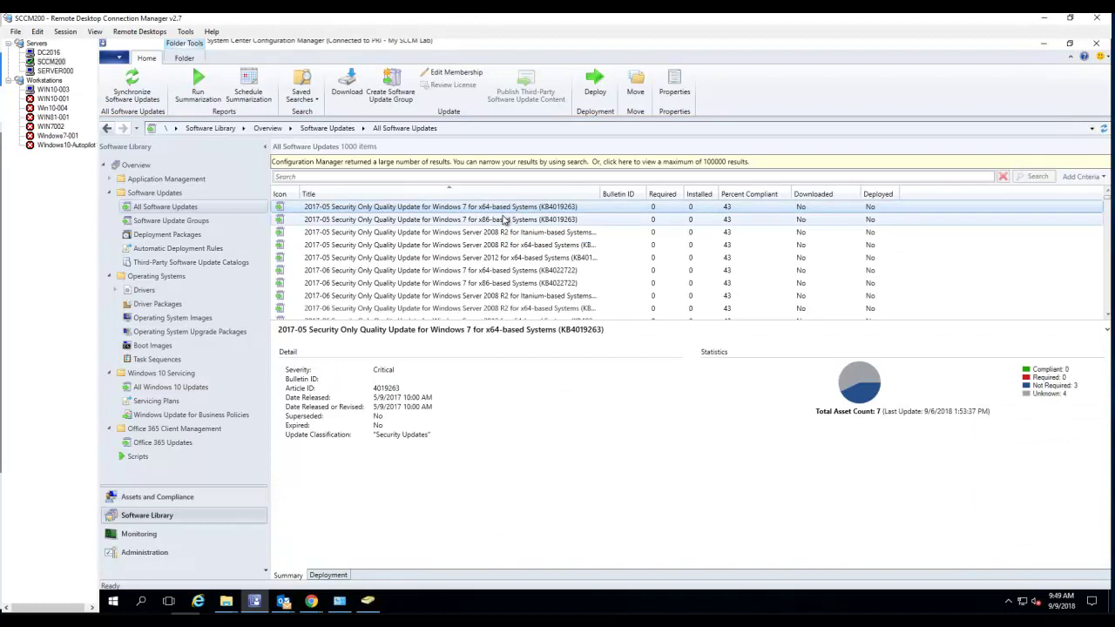
shift+click(511, 245)
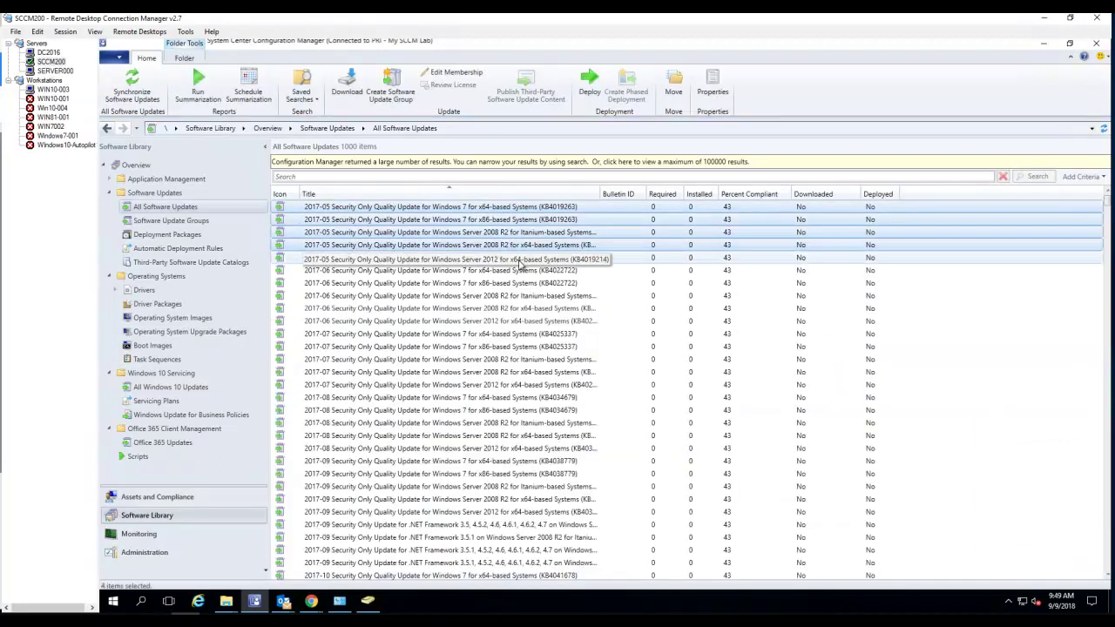
shift+click(519, 261)
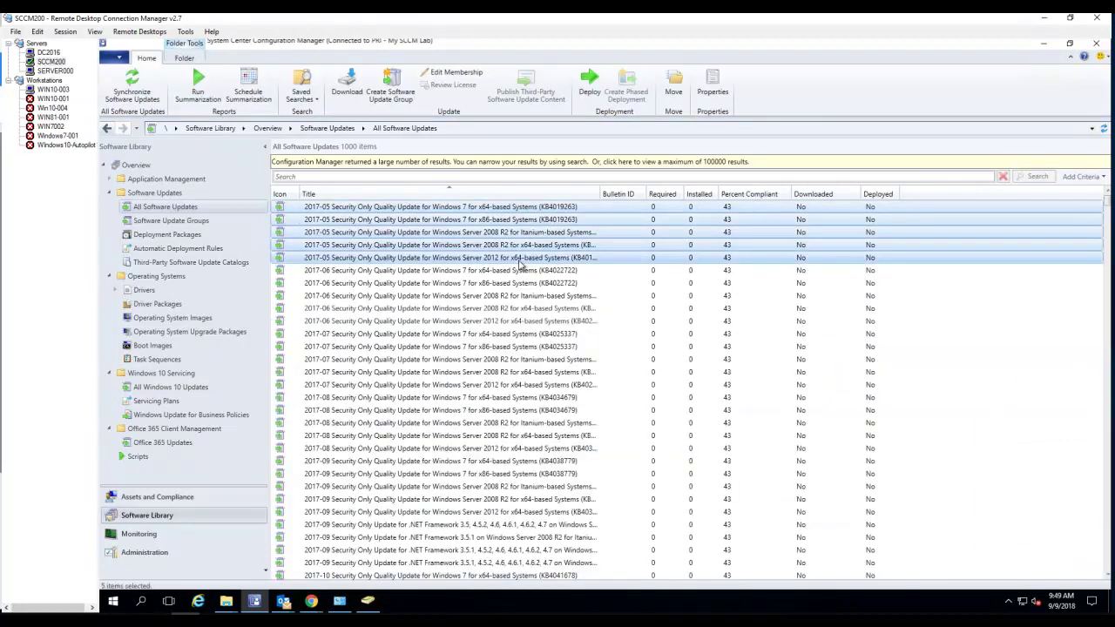
Step: Reselect the five 2017-05 updates and bring up their context menu
right_click(520, 263)
click(470, 209)
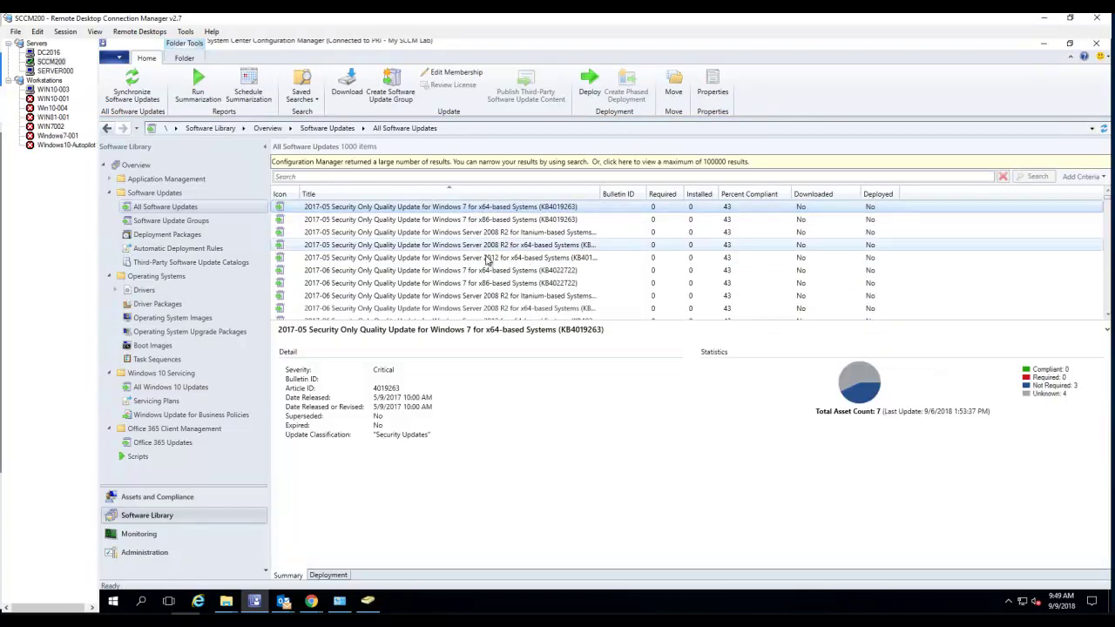
shift+click(488, 259)
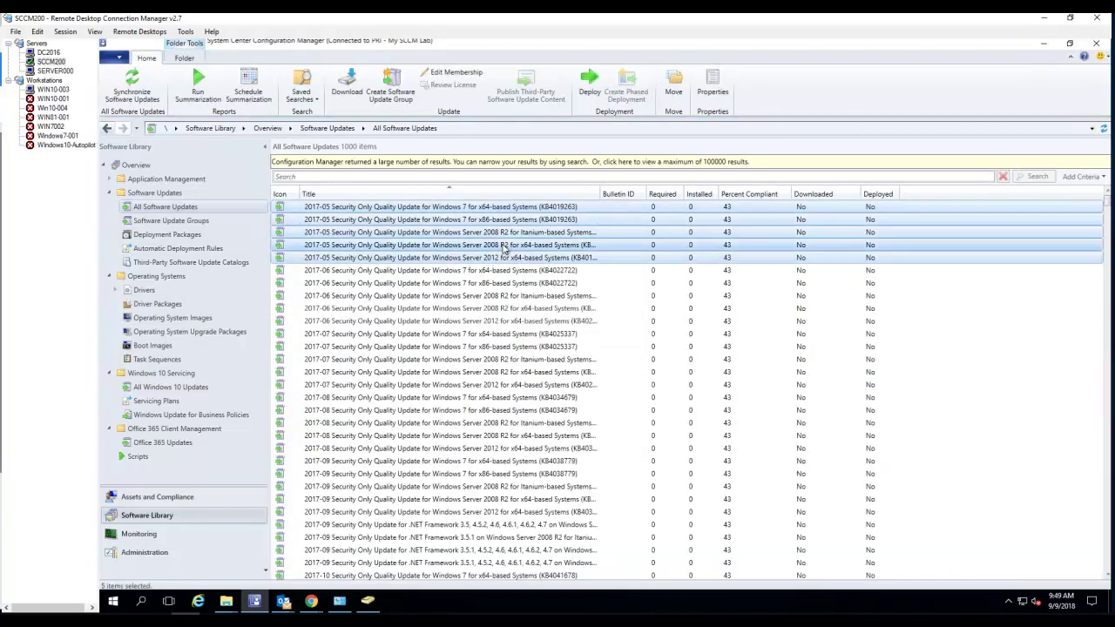
right_click(503, 249)
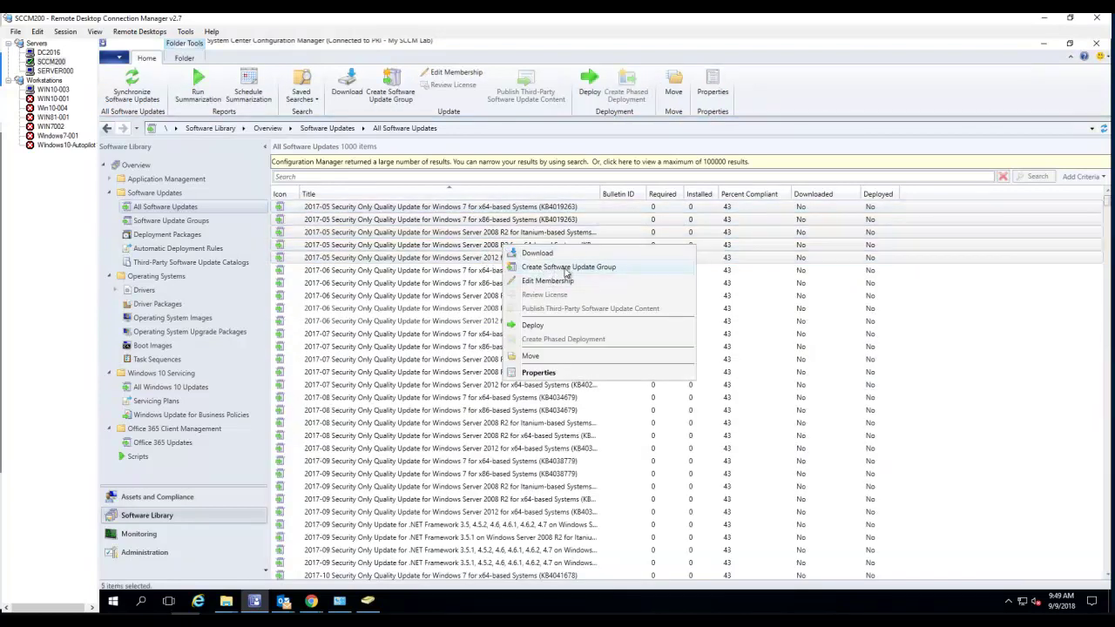
Step: Create the software update group 'Youtube Demo' from the five selected 2017-05 updates
click(596, 269)
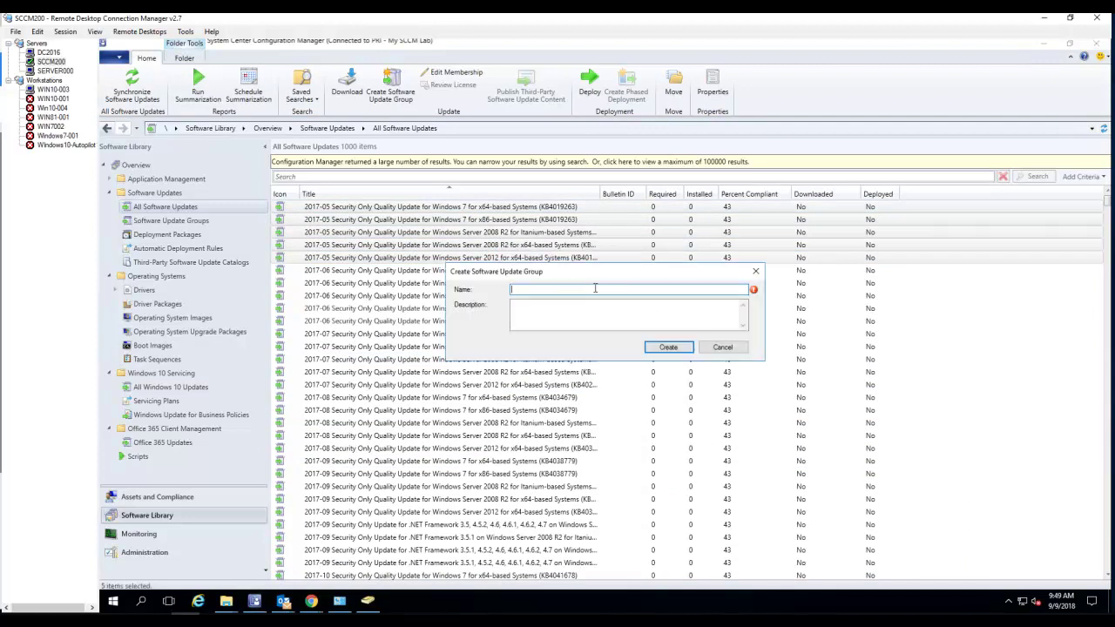
text(Test)
click(673, 347)
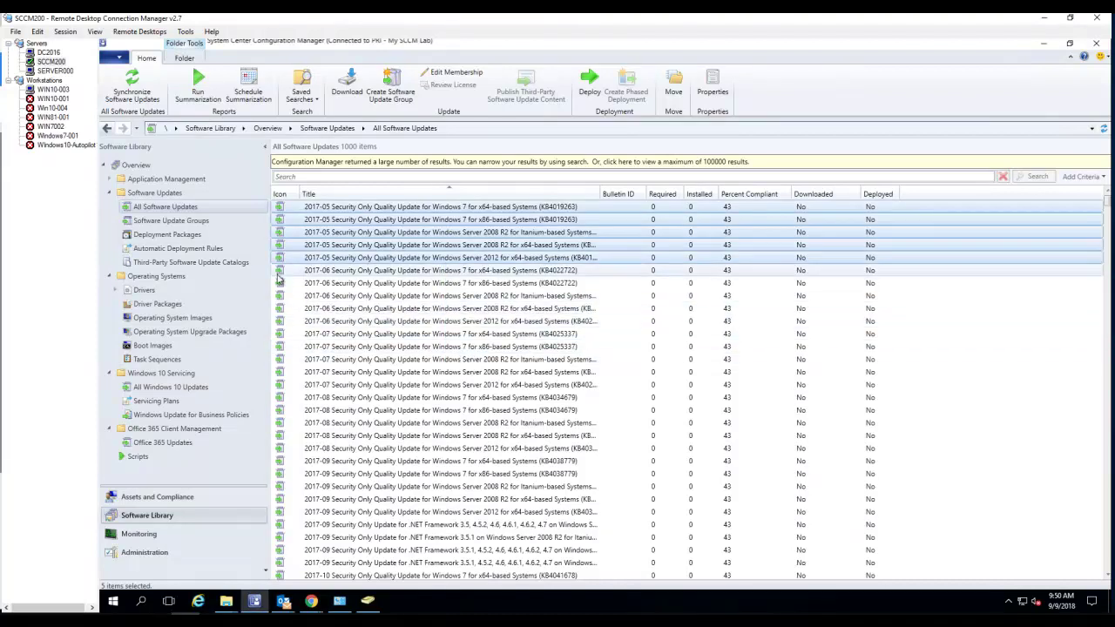
Step: Show Youtube Demo's members to confirm its five 2017-05 updates, then return to the groups list
click(197, 222)
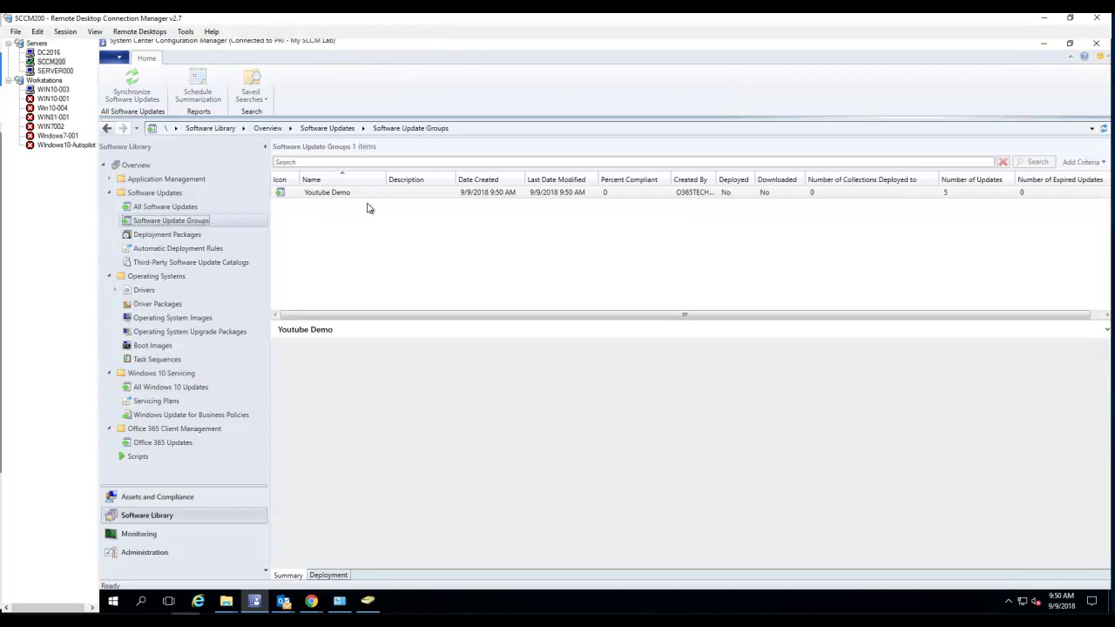
click(372, 197)
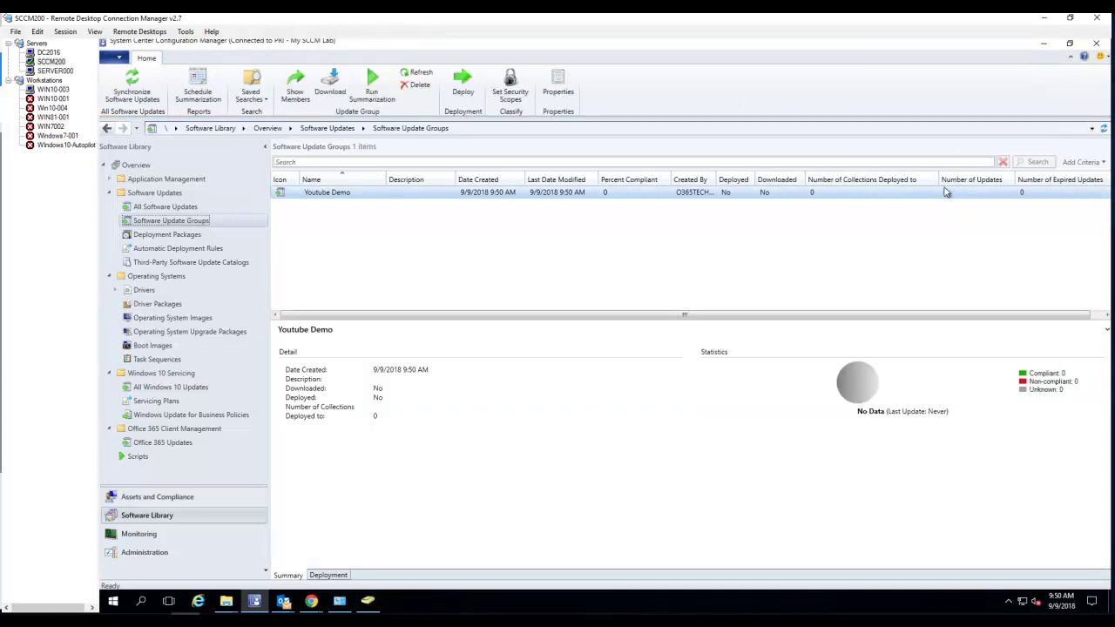
right_click(355, 197)
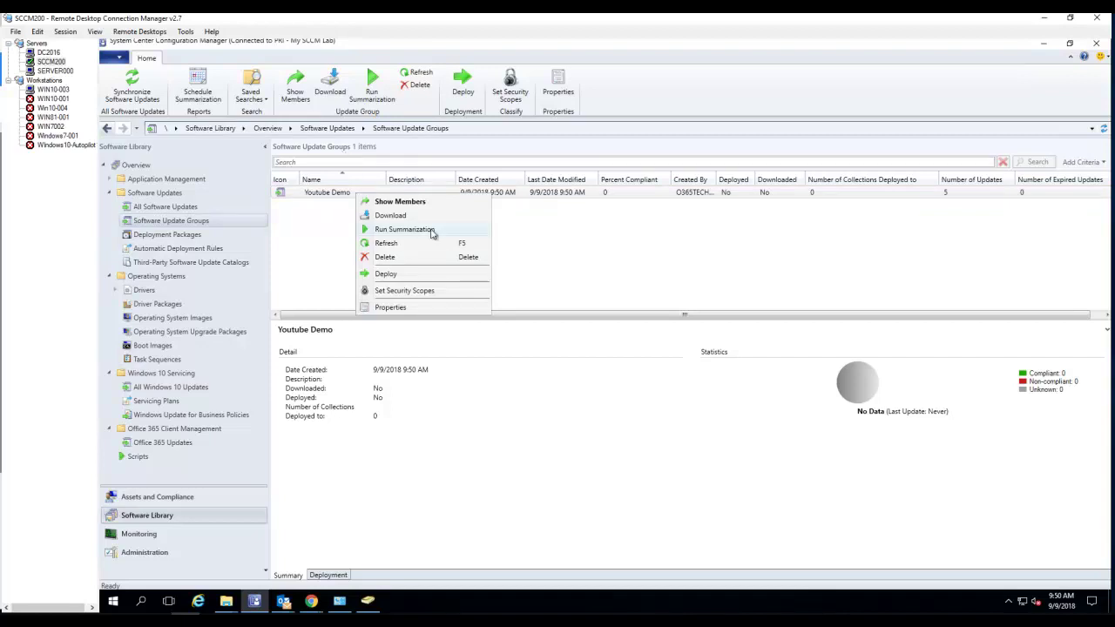
click(415, 208)
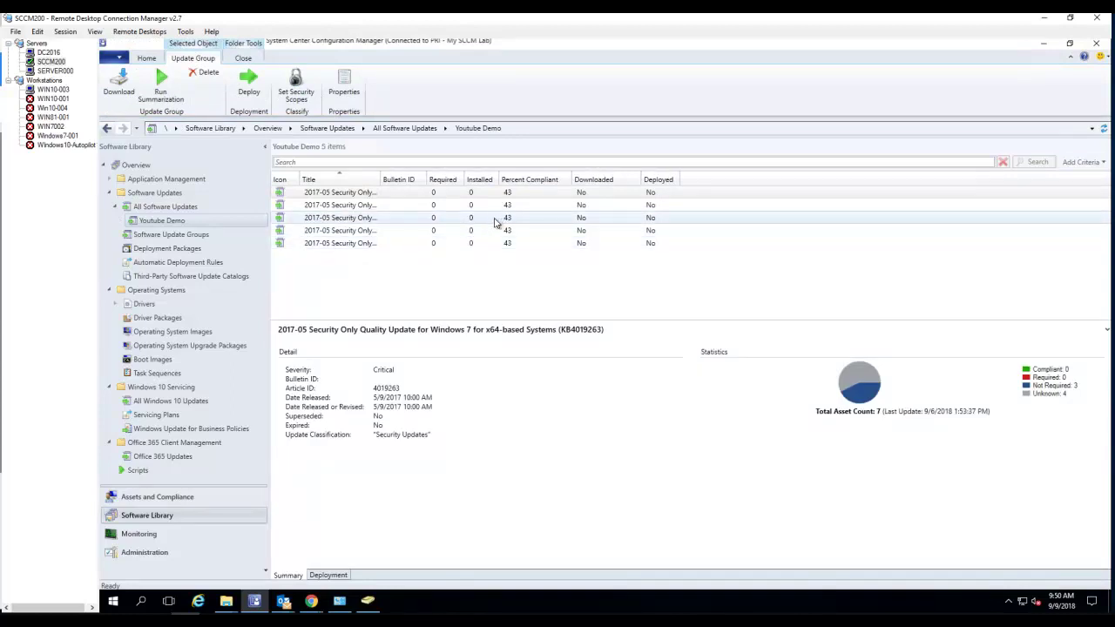
click(198, 236)
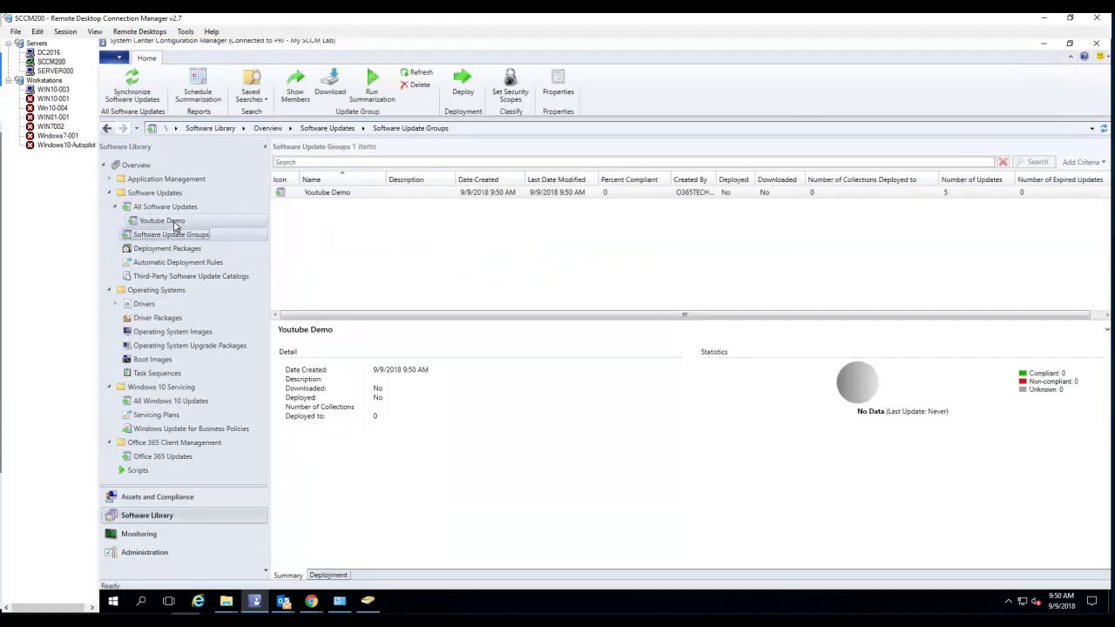
Step: In All Software Updates, select three 2017-09 updates, including Server 2008 R2 x64 and .NET Framework
click(182, 209)
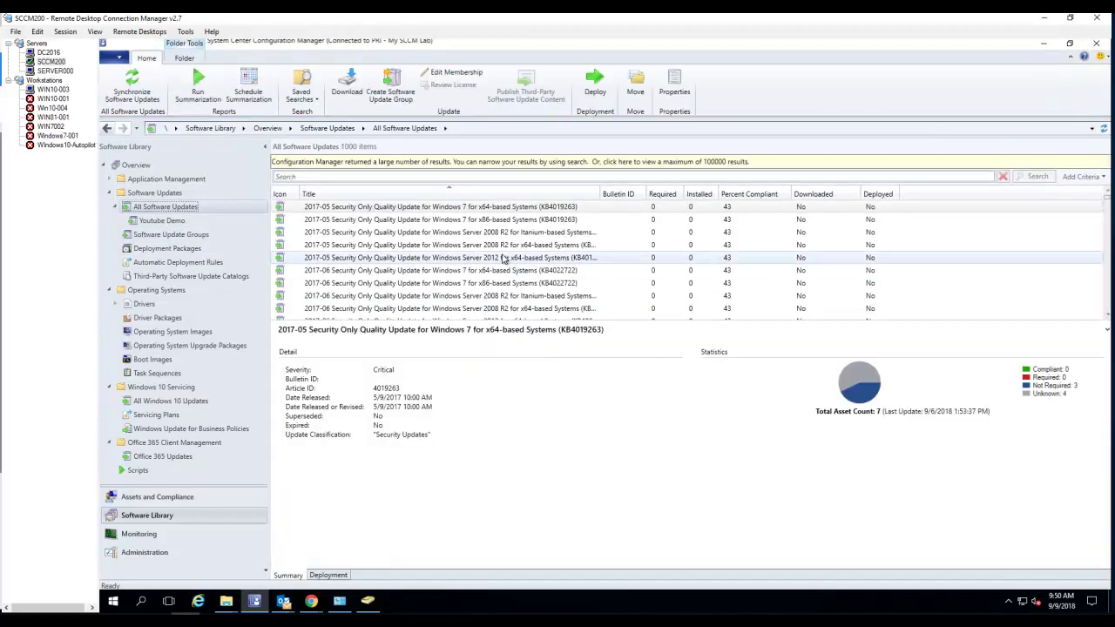
scroll(554, 284, down, 3)
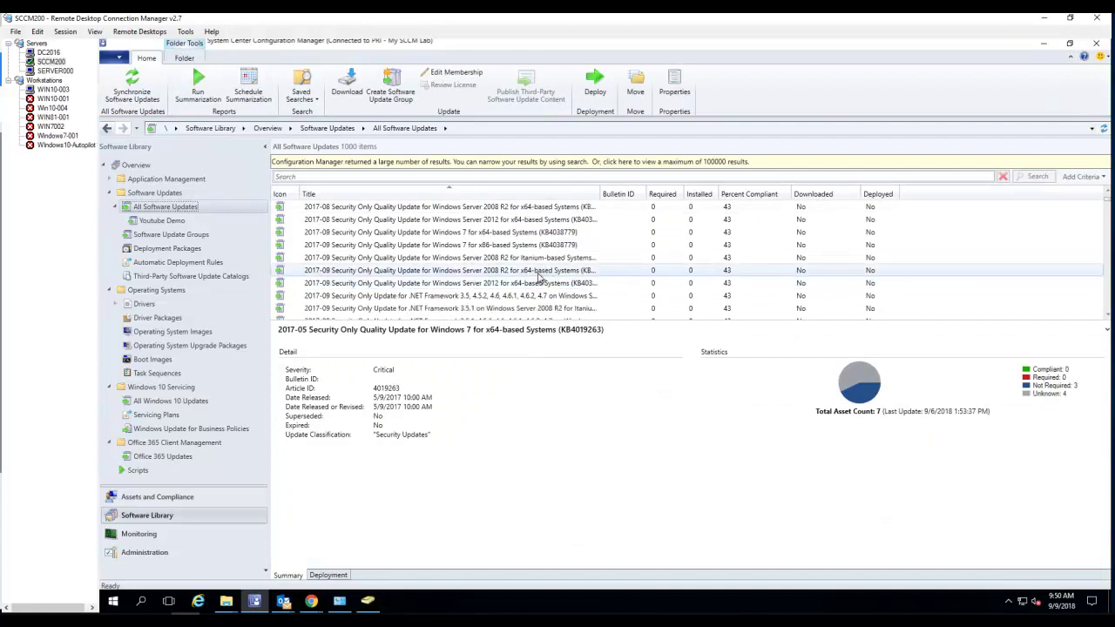
click(538, 273)
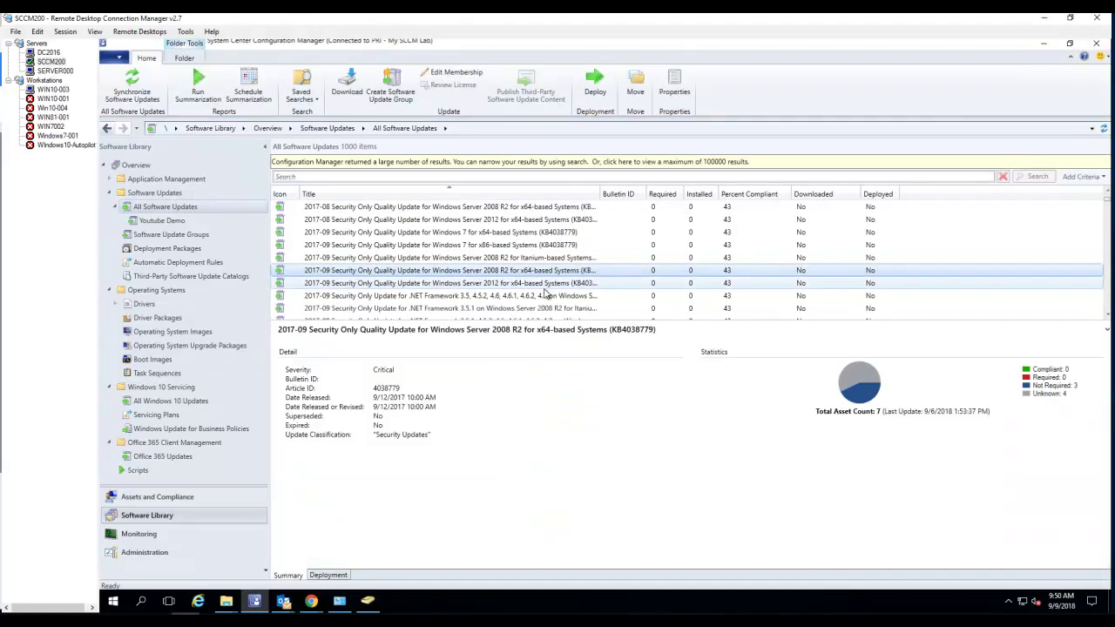
click(547, 296)
shift+click(550, 283)
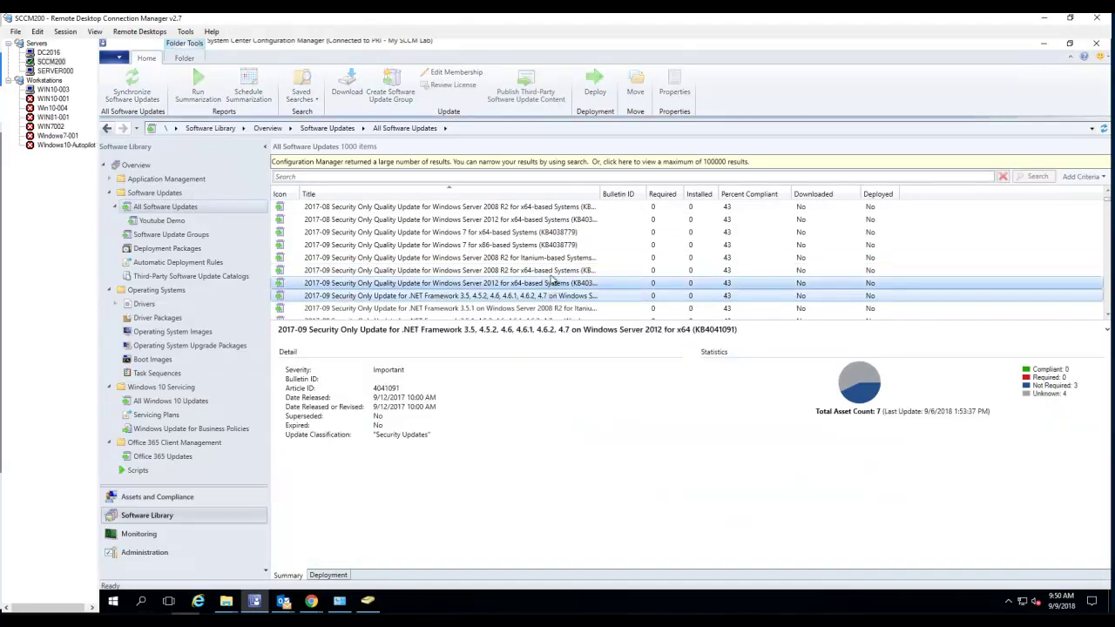
shift+click(550, 271)
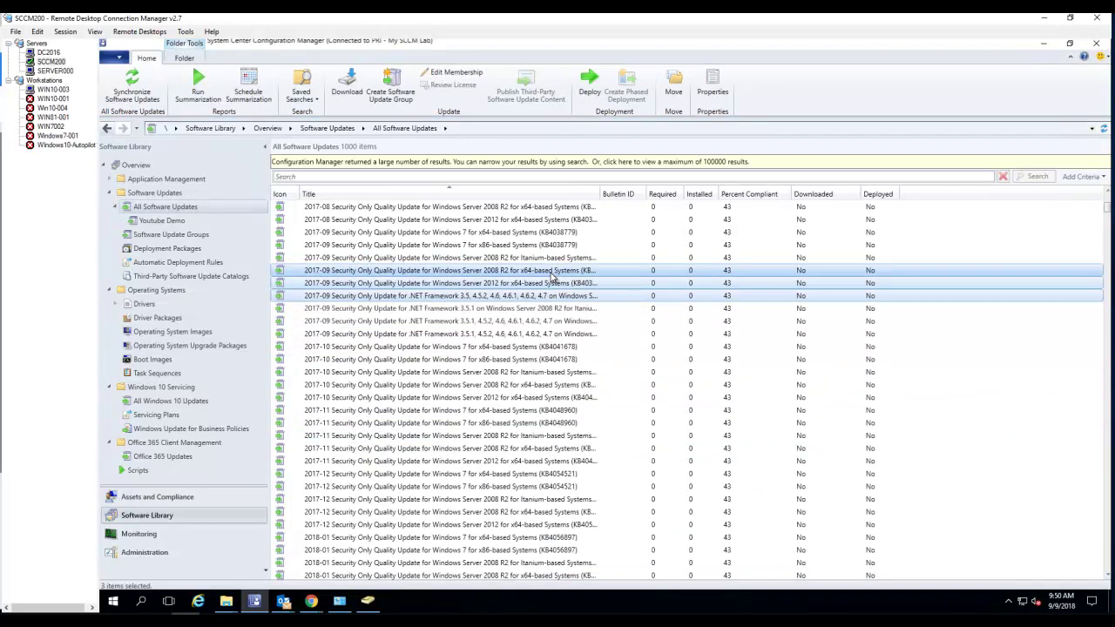
Step: Add the three selected 2017-09 updates to Youtube Demo through Edit Membership
right_click(551, 276)
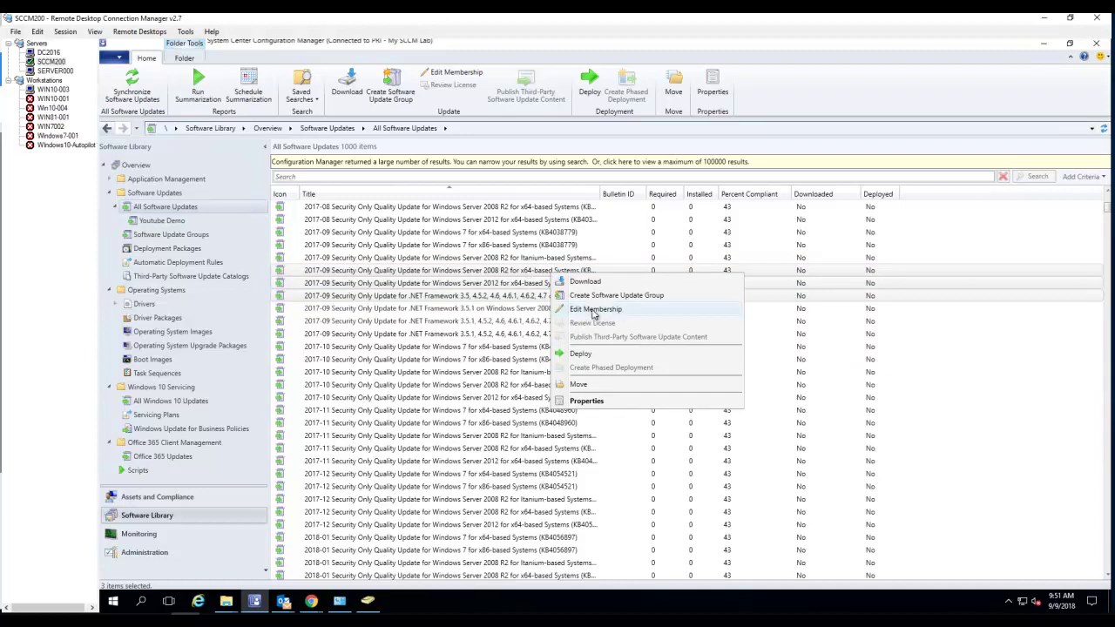
click(593, 311)
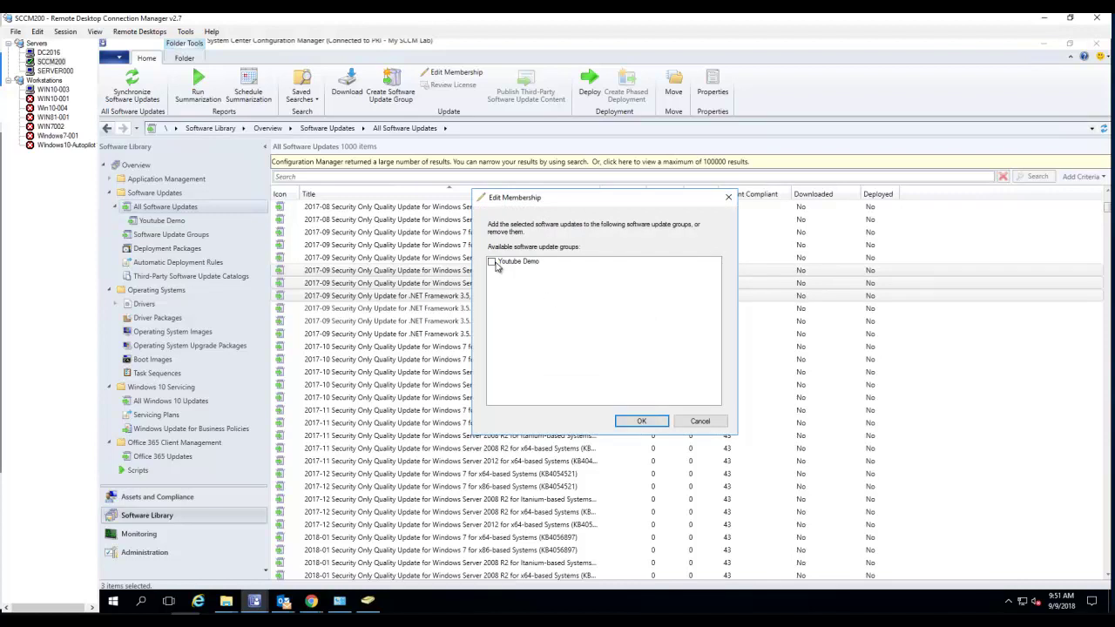
click(495, 267)
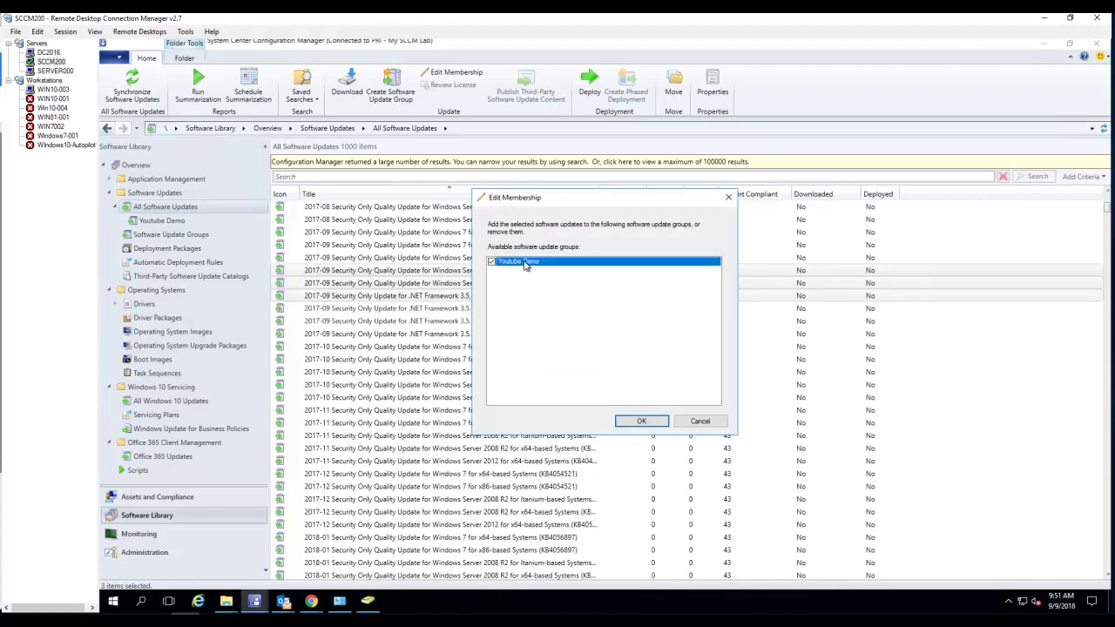
click(642, 422)
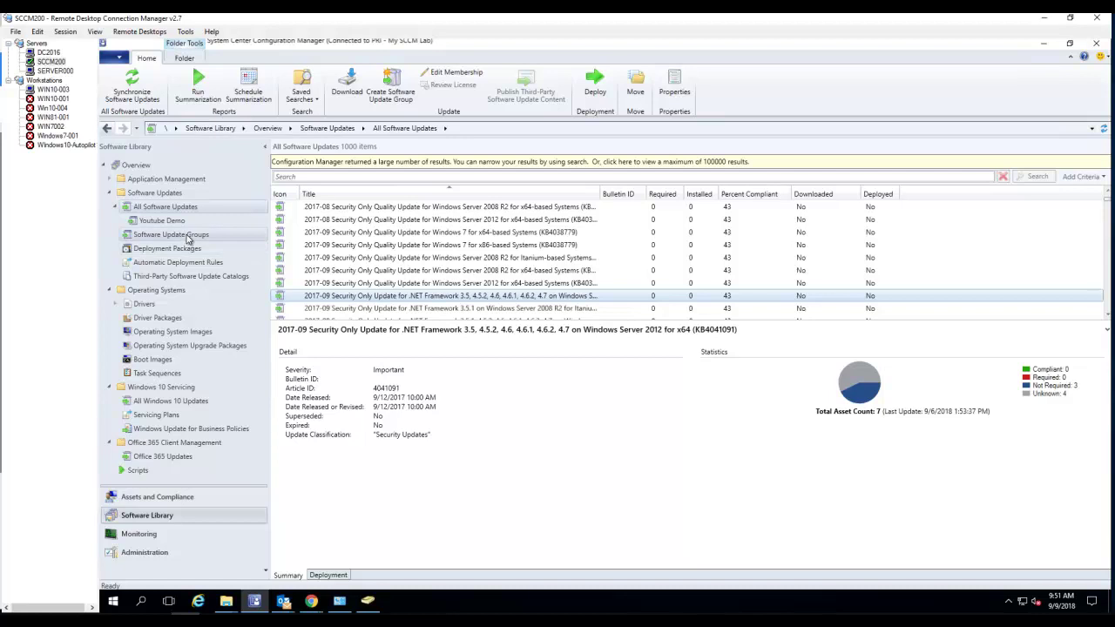
Step: Check that Youtube Demo now shows 8 updates and is not yet deployed
click(179, 236)
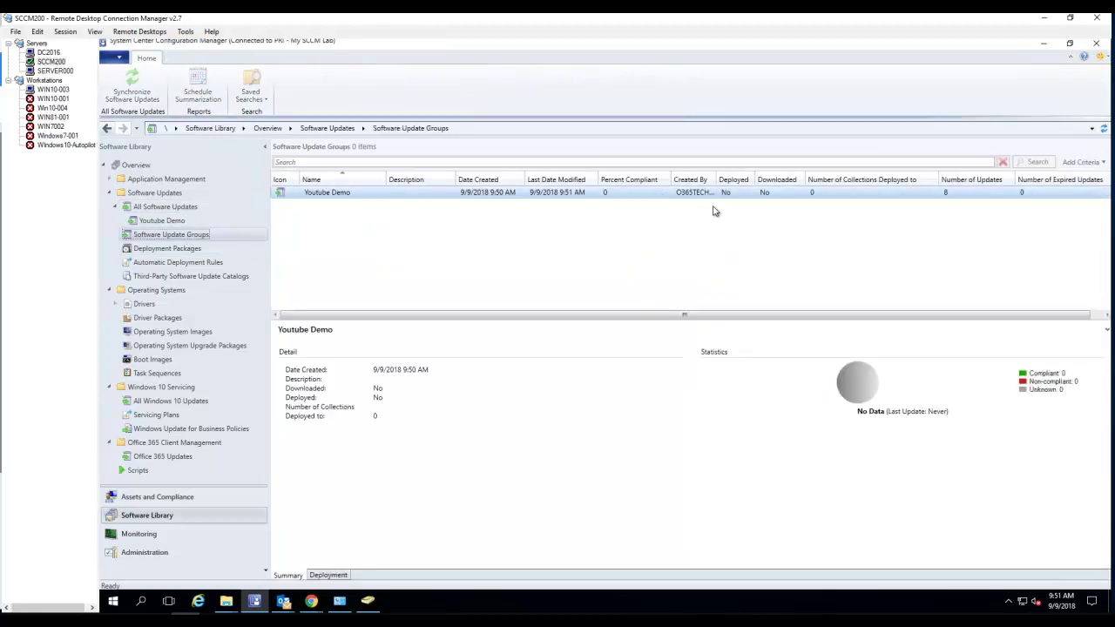
click(962, 195)
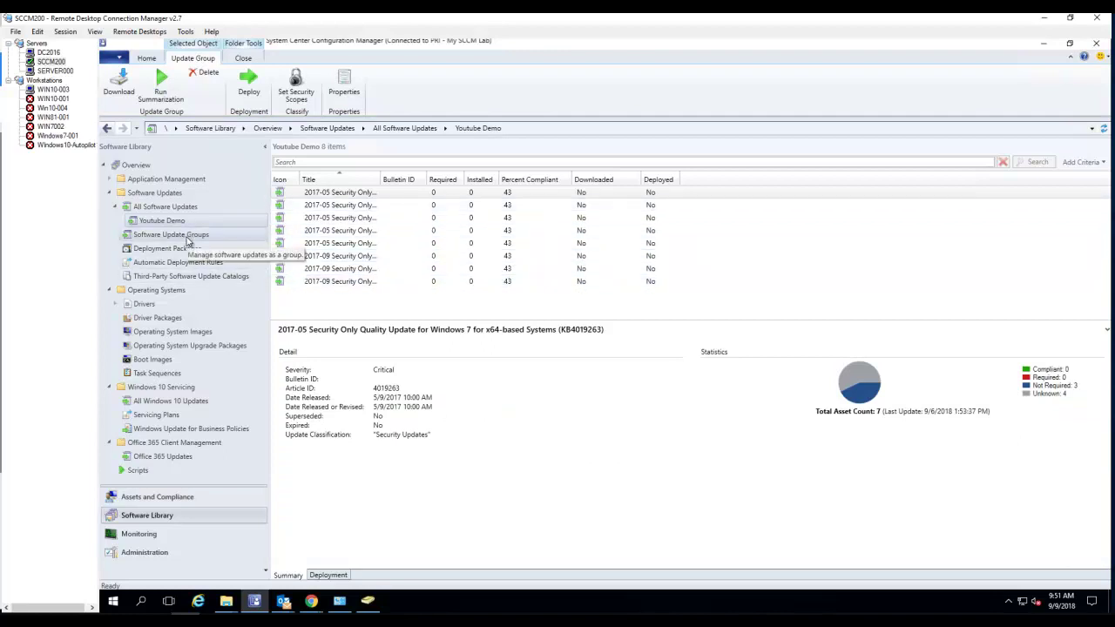
drag(383, 183, 418, 183)
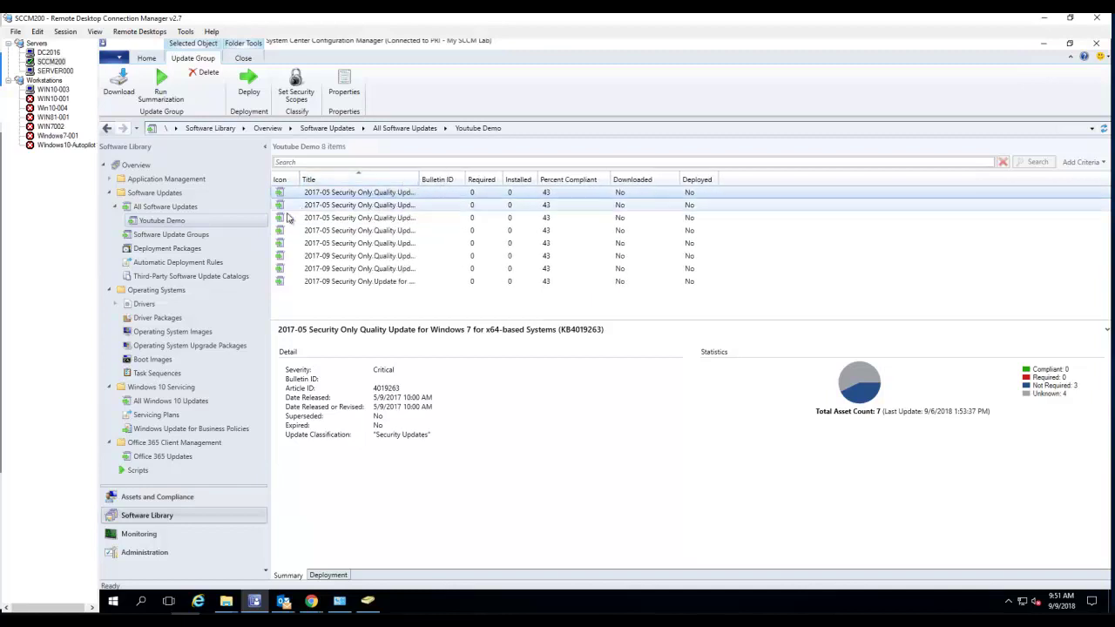
click(170, 235)
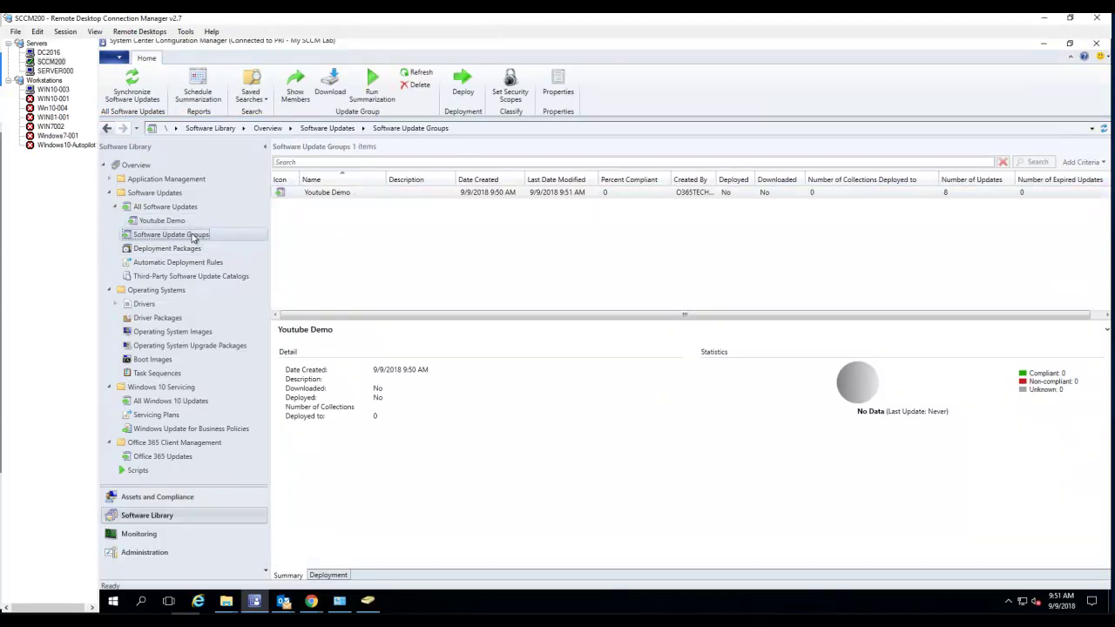
click(372, 193)
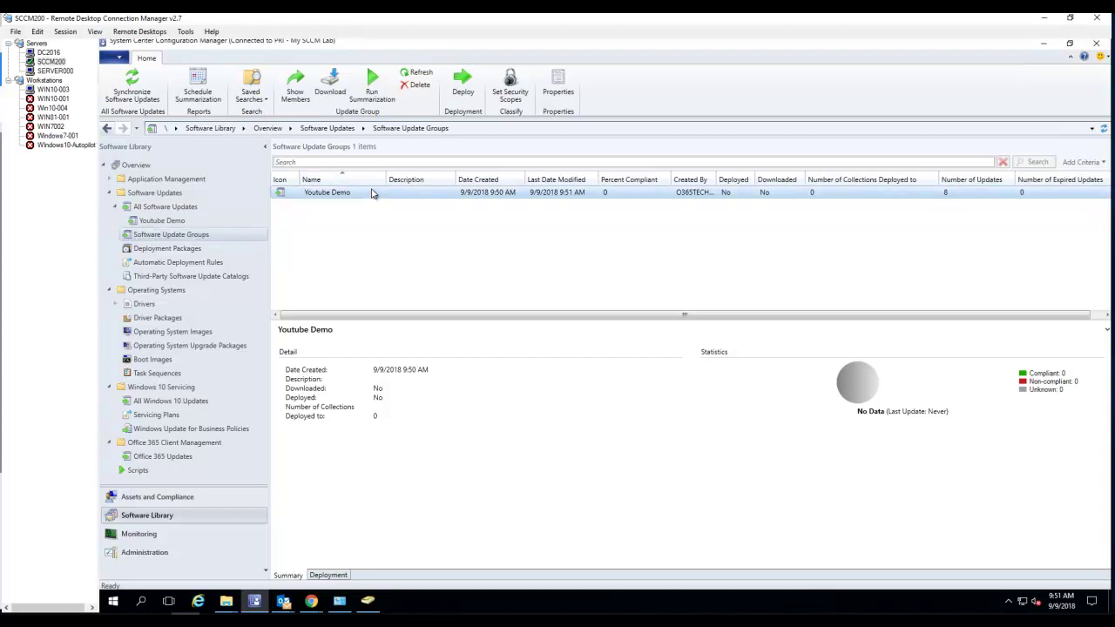
right_click(372, 192)
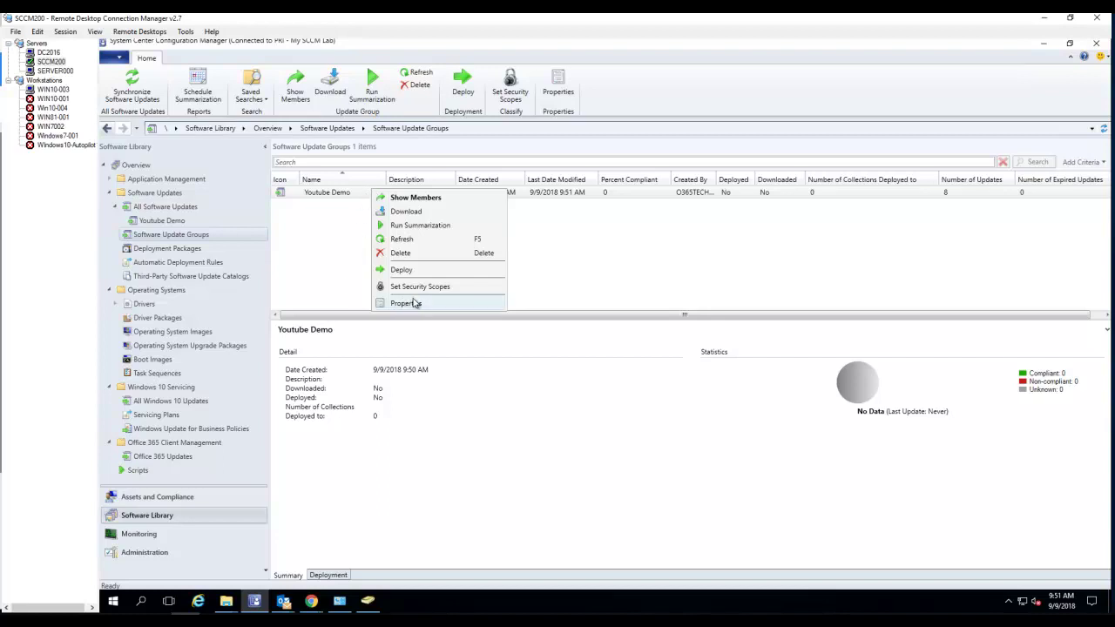
click(420, 304)
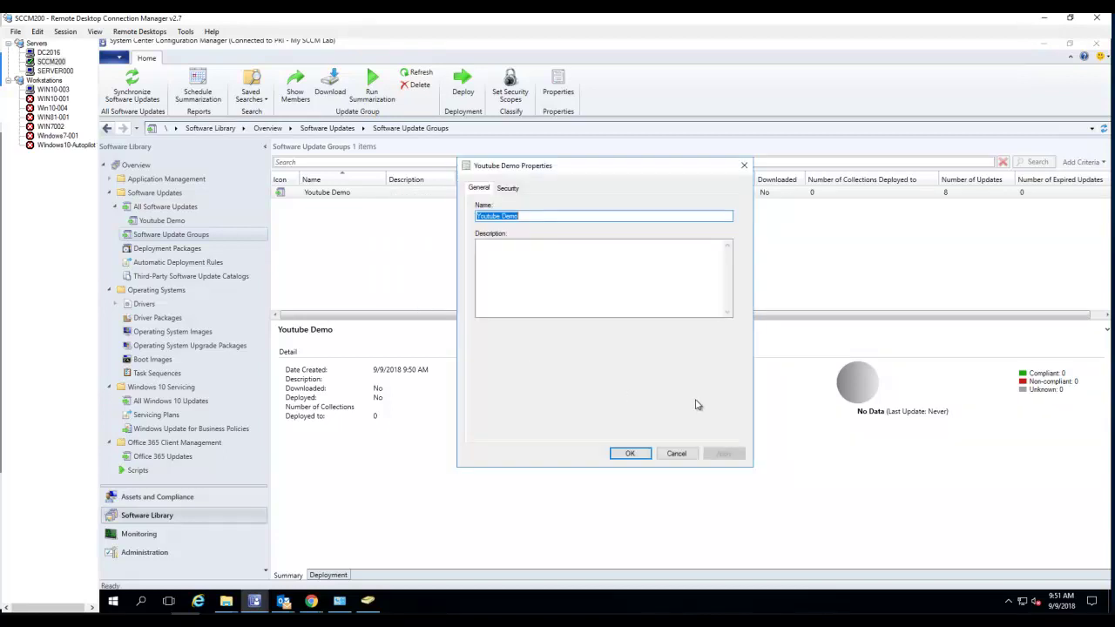
click(676, 453)
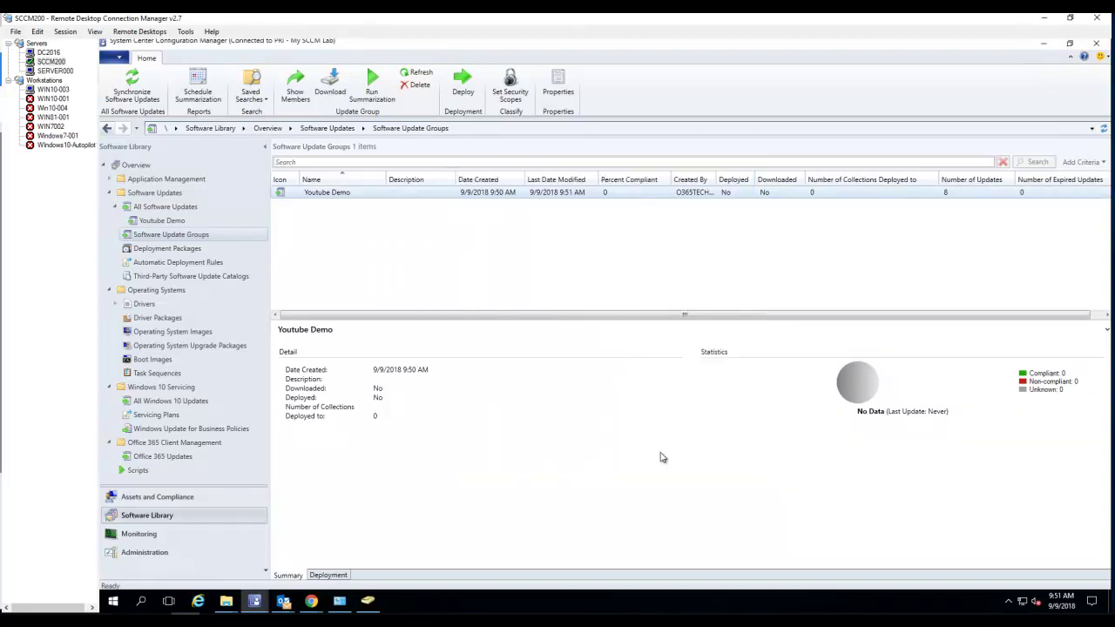
Step: Select the Youtube Demo node under All Software Updates to list its 8 member updates
click(173, 209)
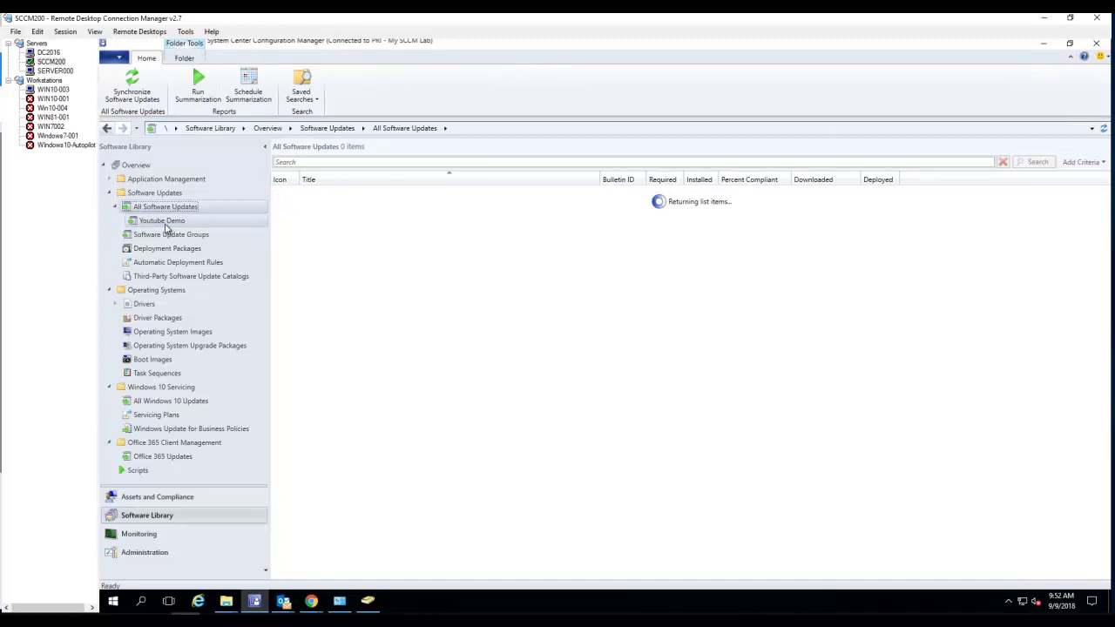
click(170, 234)
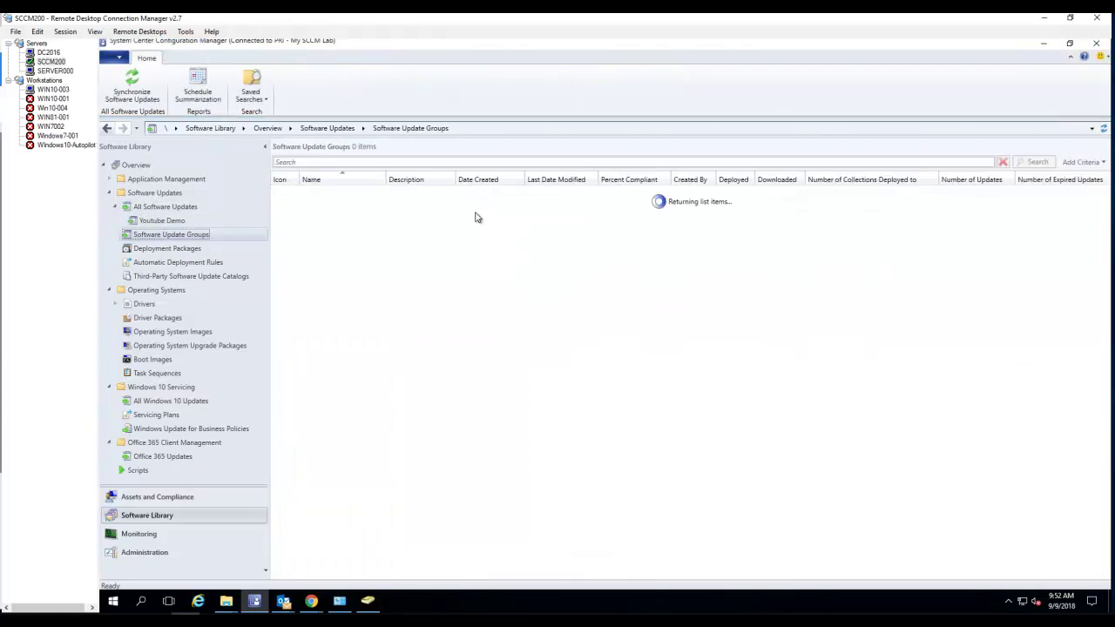
click(389, 199)
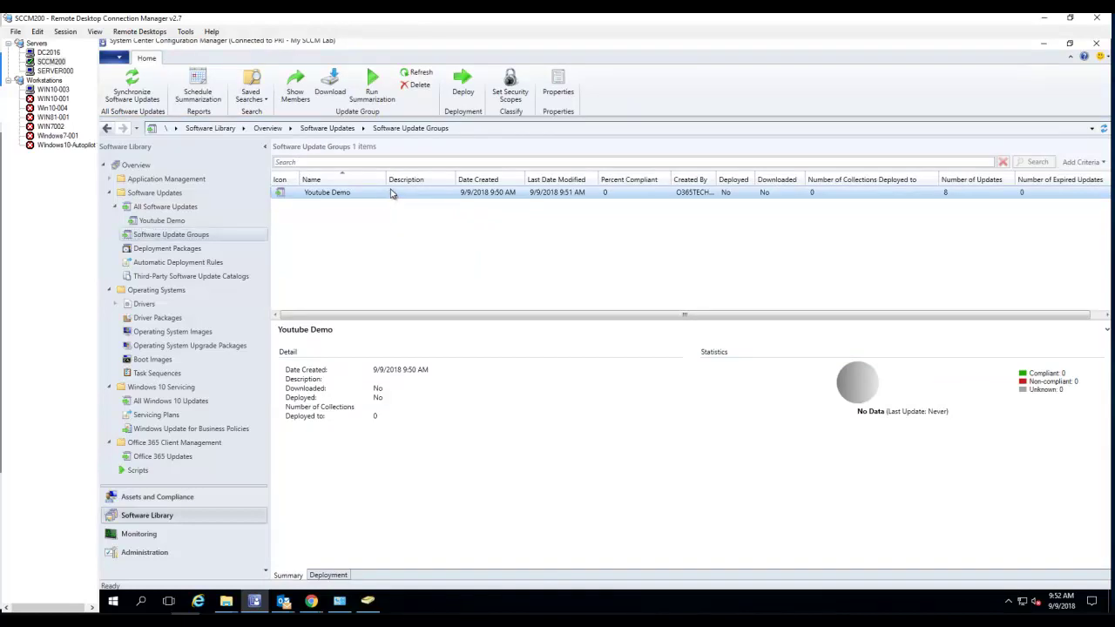
right_click(389, 194)
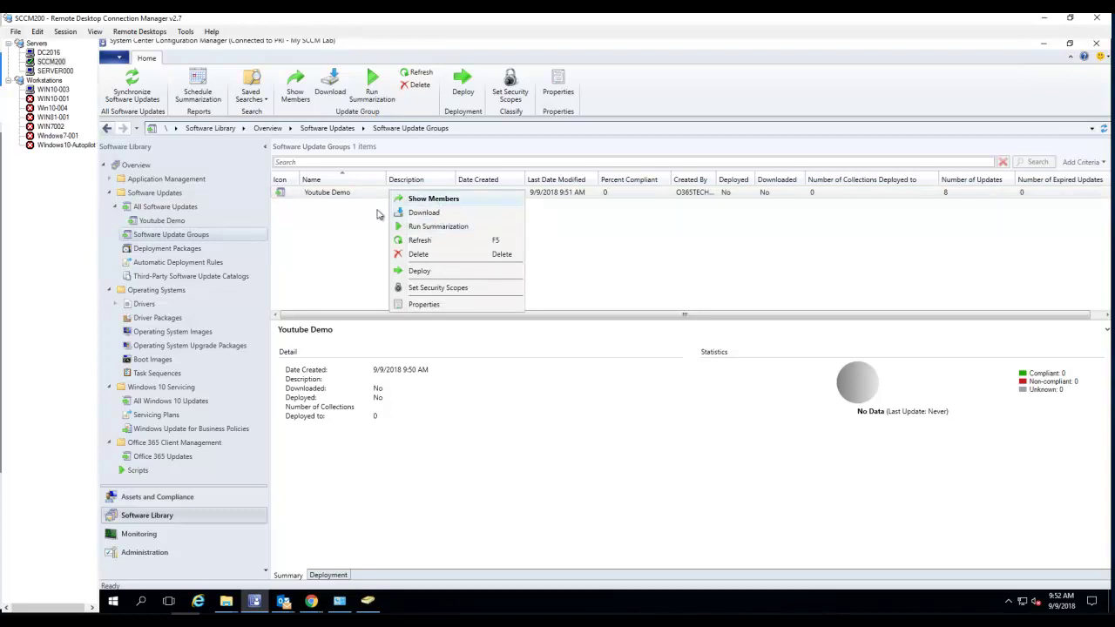
click(182, 210)
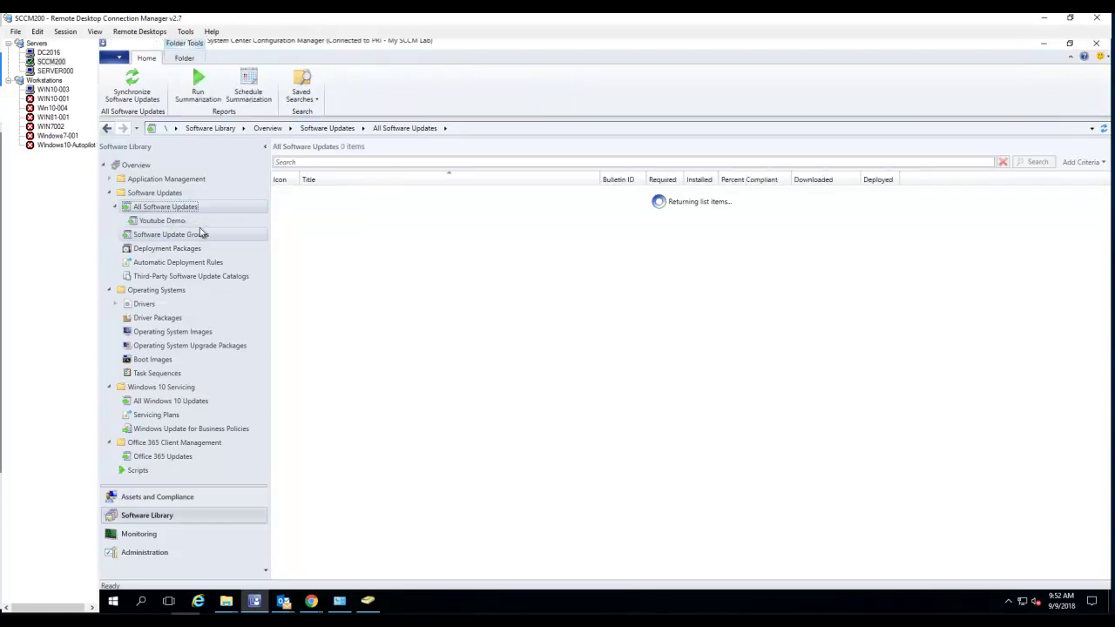
click(182, 225)
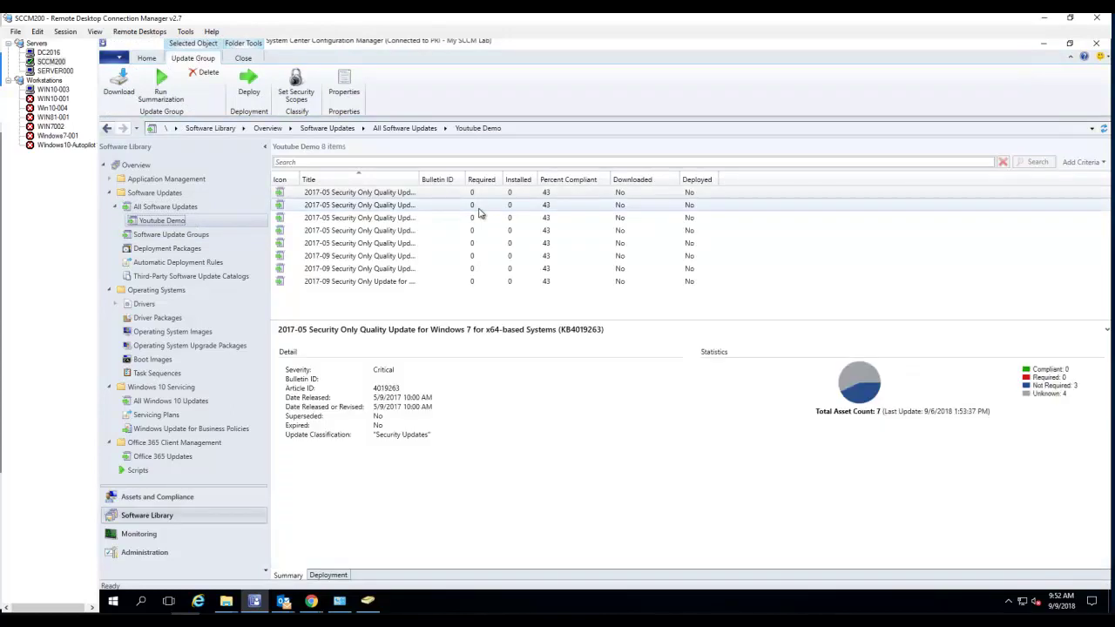
Step: Select the first seven updates in Youtube Demo, leaving the eighth unselected
right_click(352, 211)
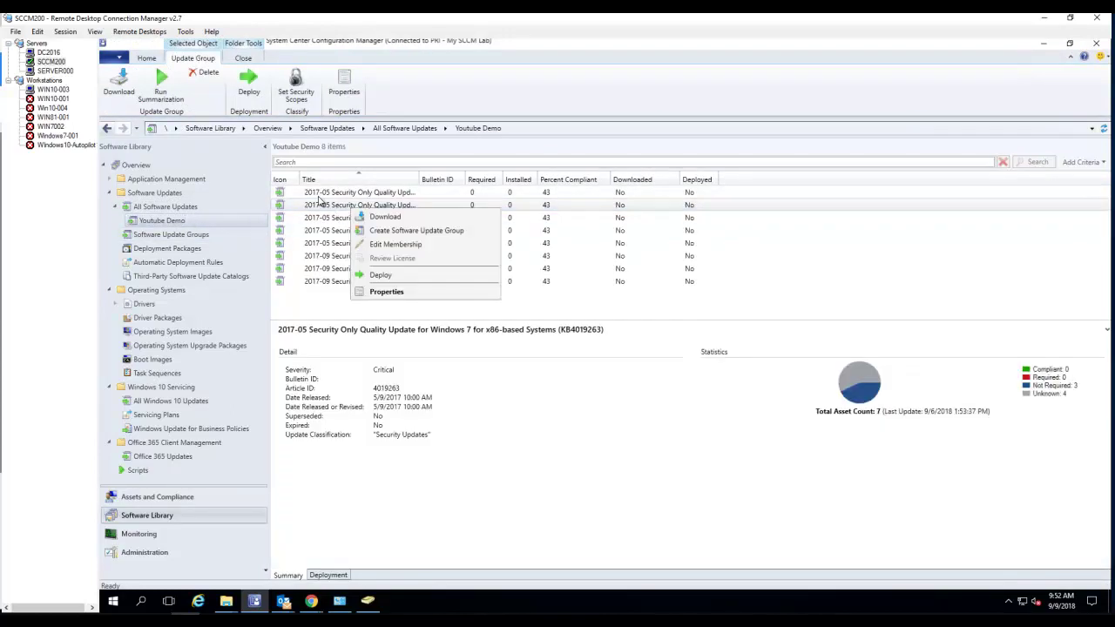
click(173, 223)
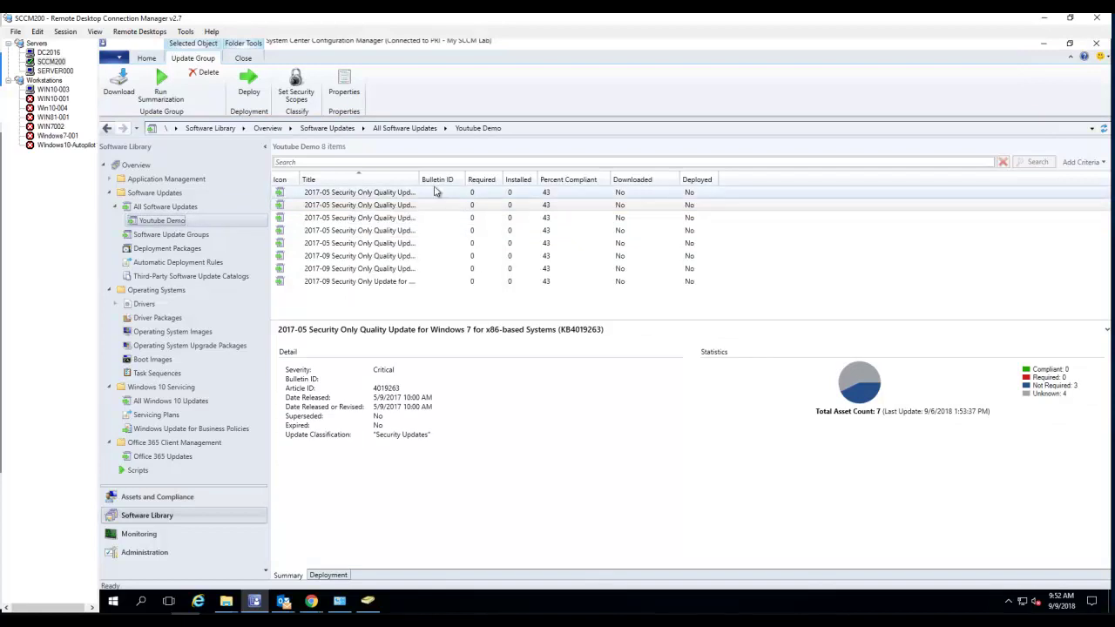
click(371, 196)
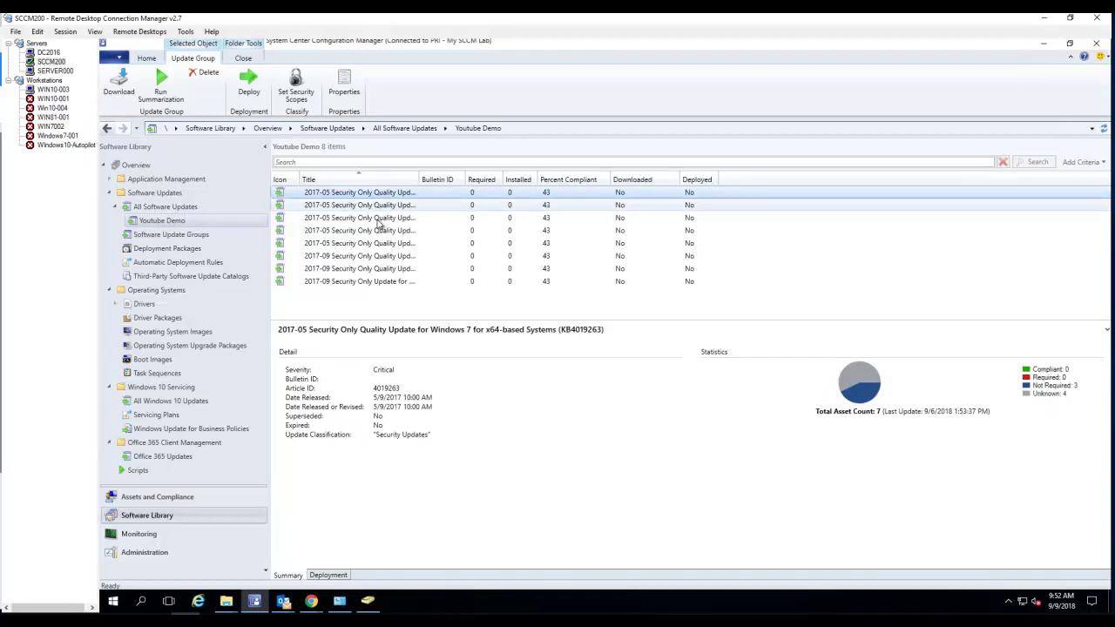
shift+click(384, 271)
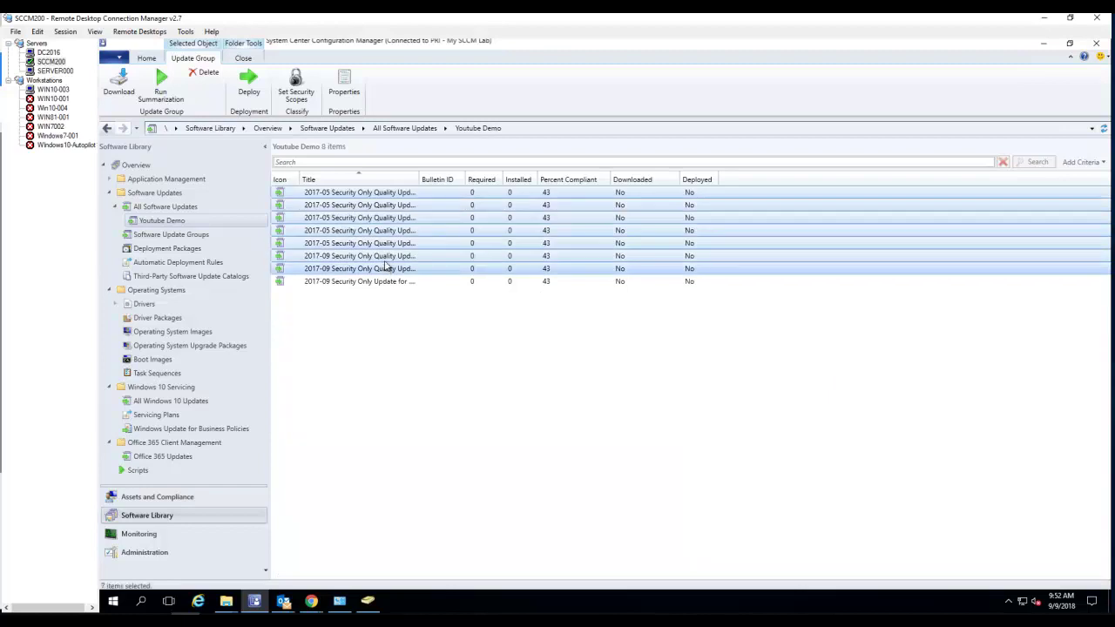
Step: Remove the seven selected updates from the Youtube Demo group via Edit Membership
right_click(387, 264)
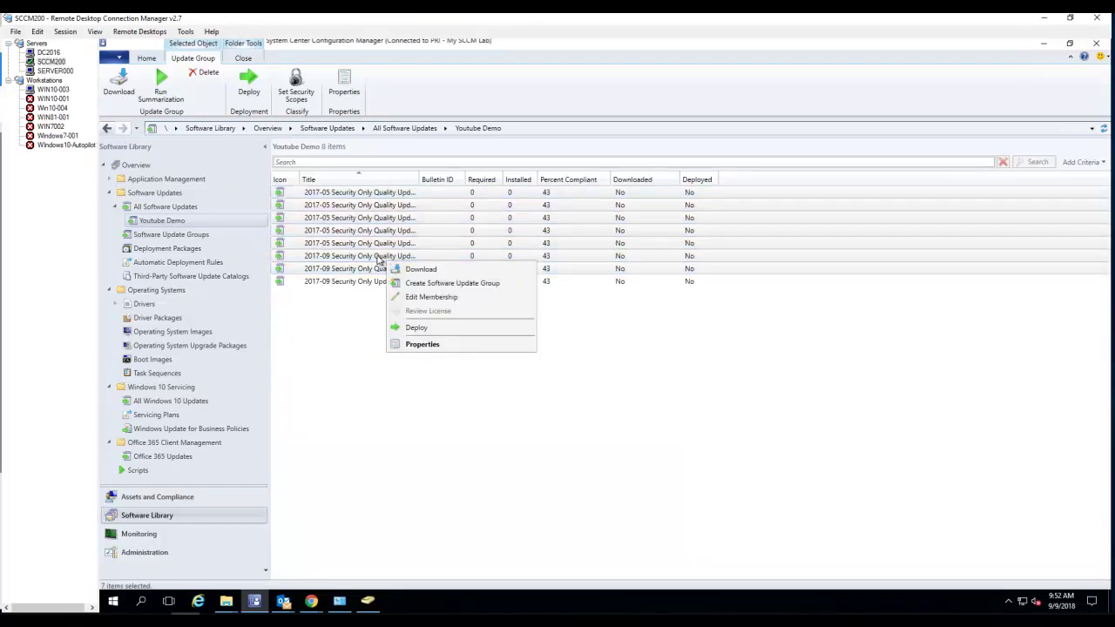
click(451, 299)
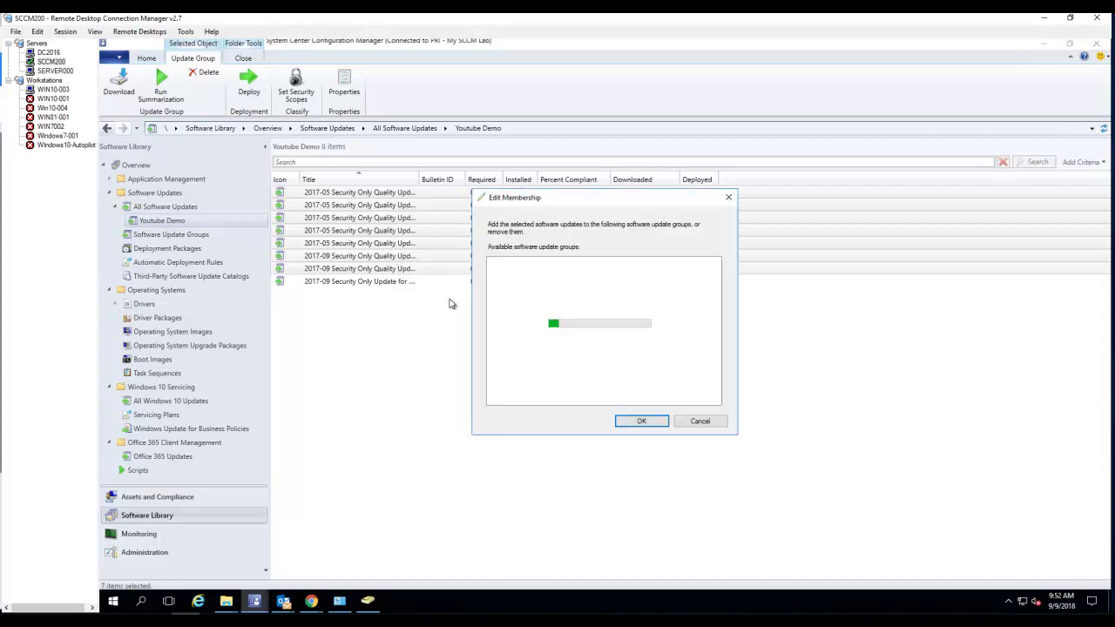
click(491, 263)
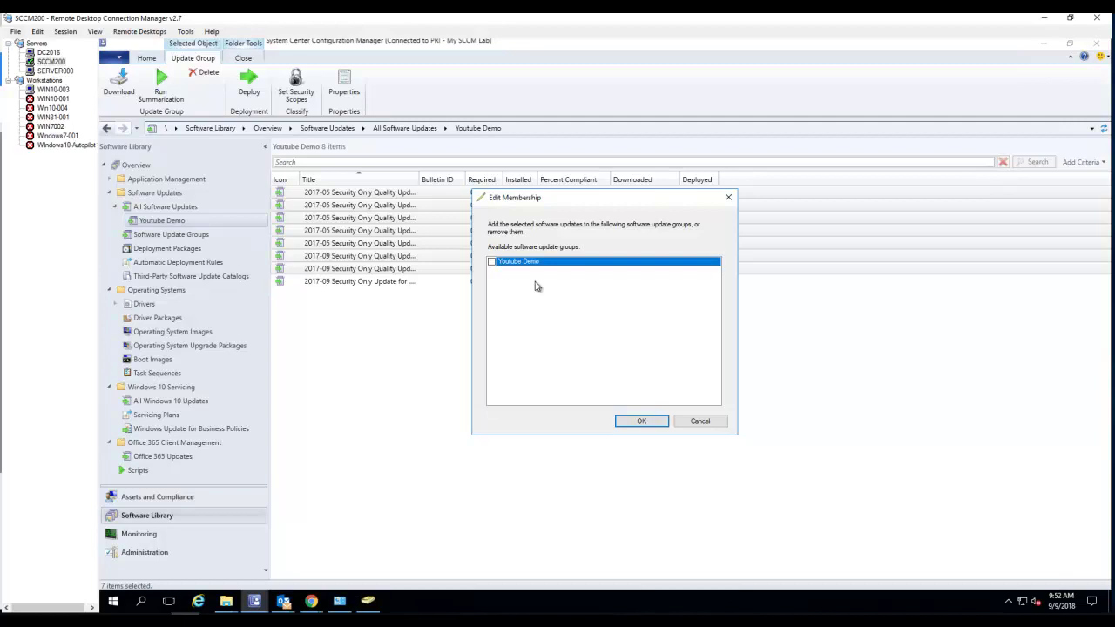
click(638, 420)
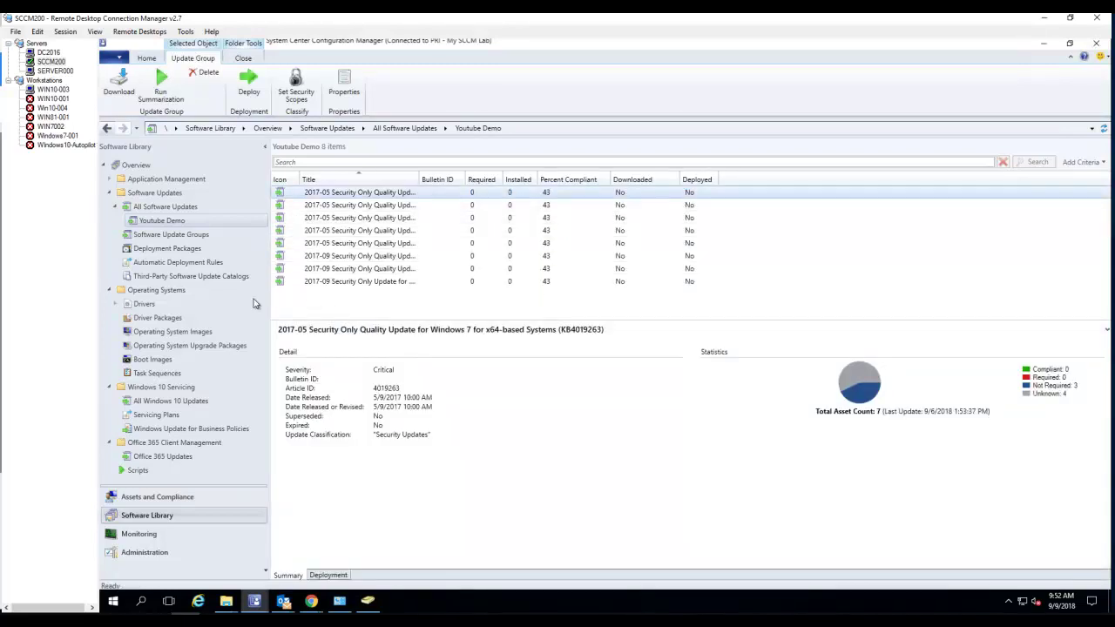
Step: Check in Software Update Groups that Youtube Demo now lists 1 update
click(193, 236)
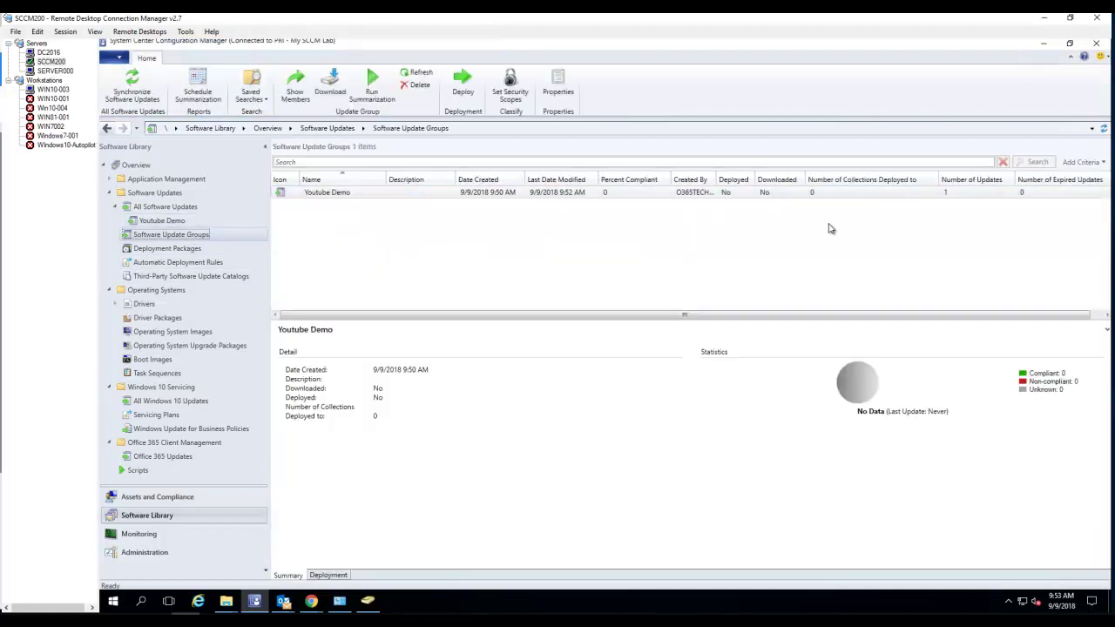
click(945, 194)
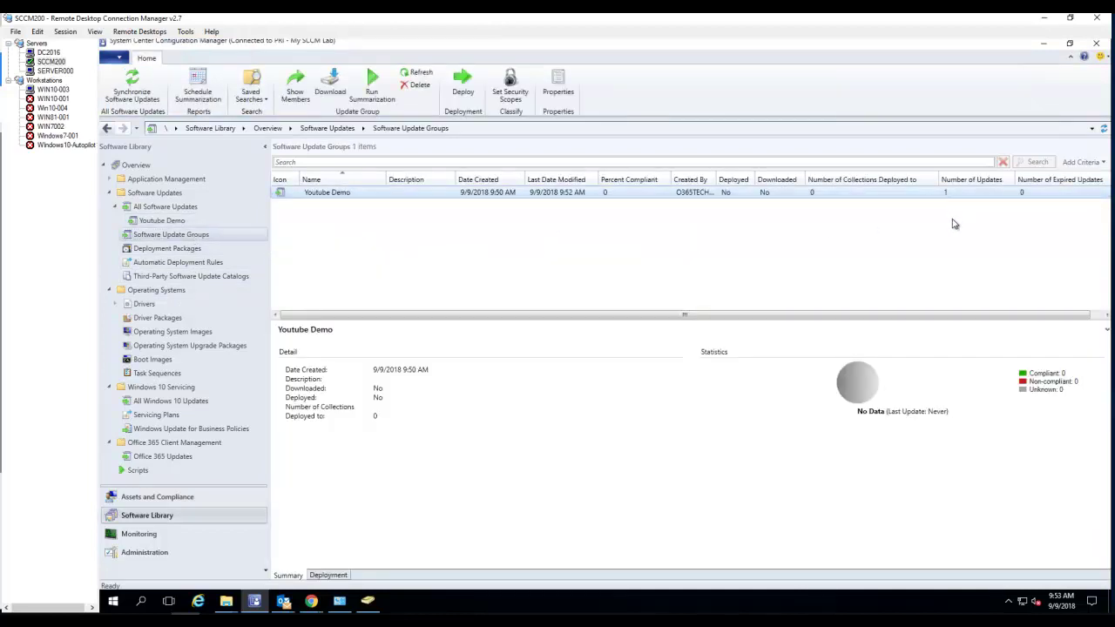